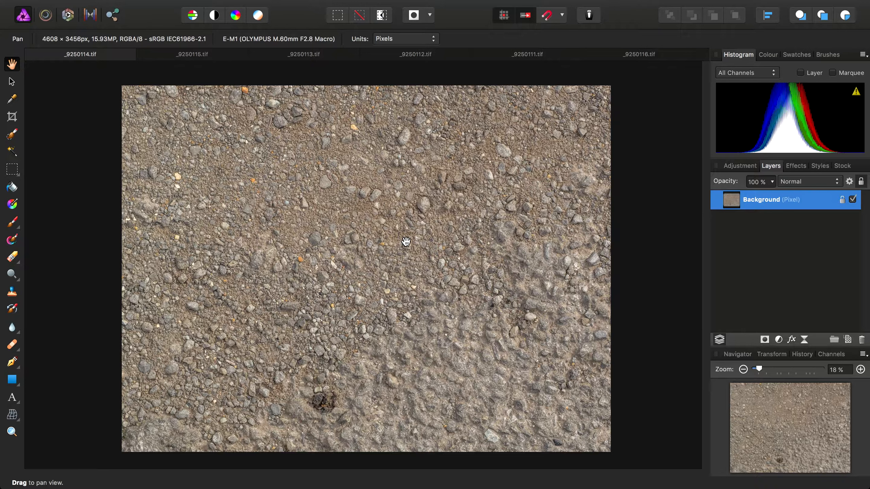
# - Create a new document with a page width of 4096 px and a page height of 4096 px
pyautogui.moveTo(344, 4)
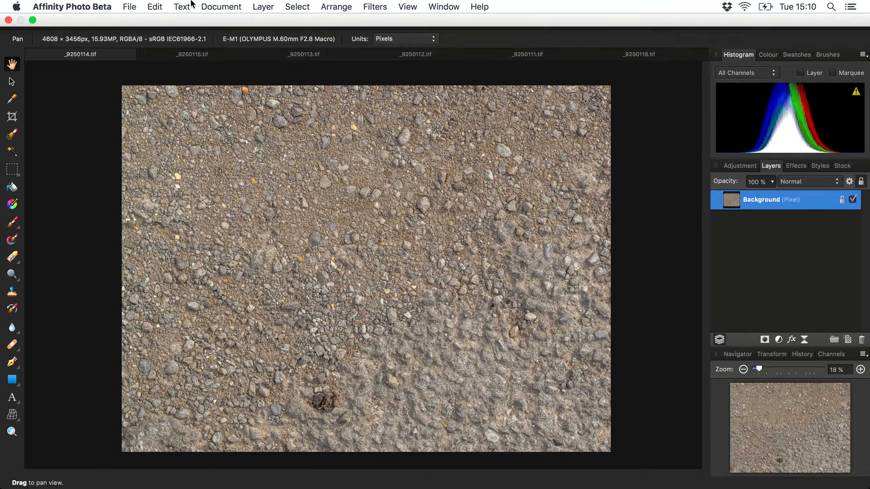
pyautogui.click(132, 5)
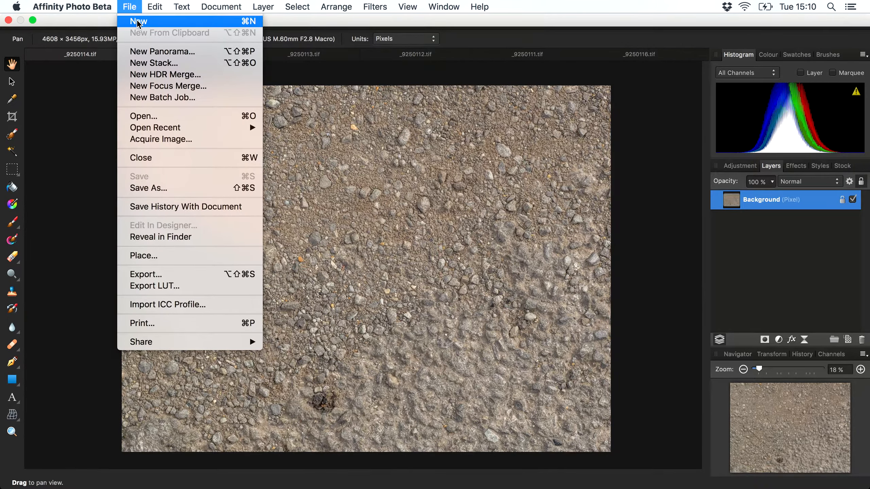
pyautogui.click(326, 217)
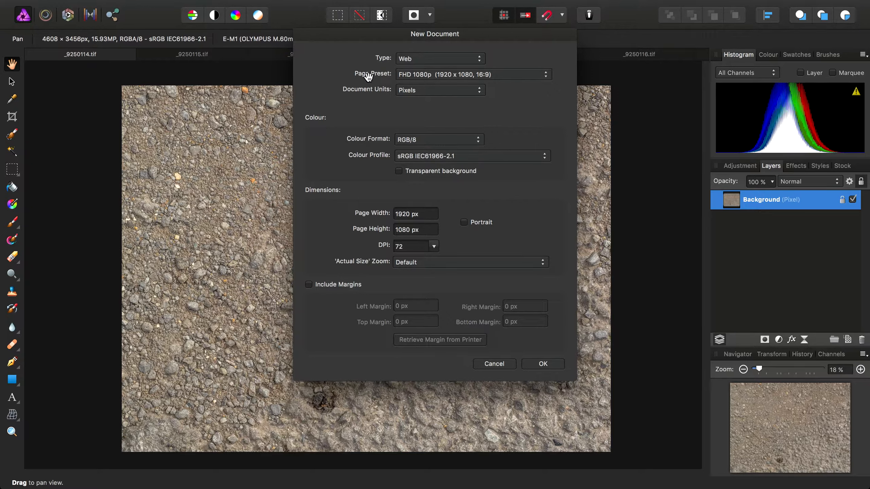
pyautogui.click(425, 214)
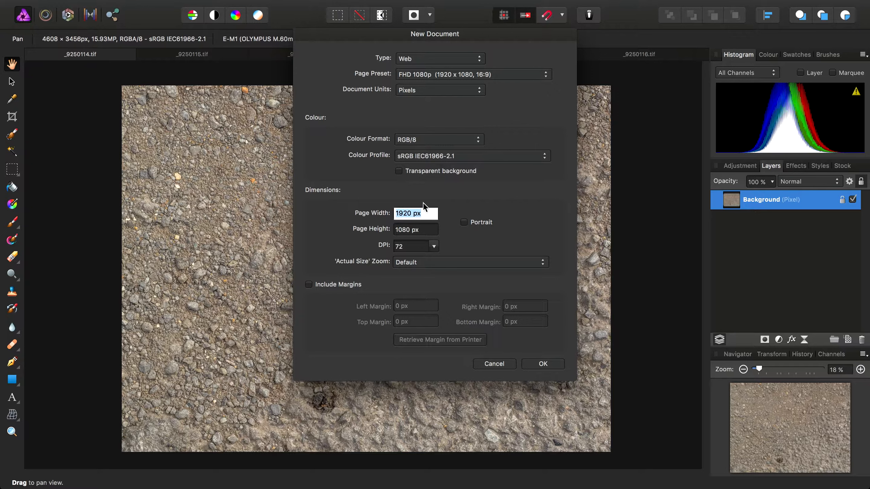
pyautogui.write('4096')
pyautogui.press('Tab')
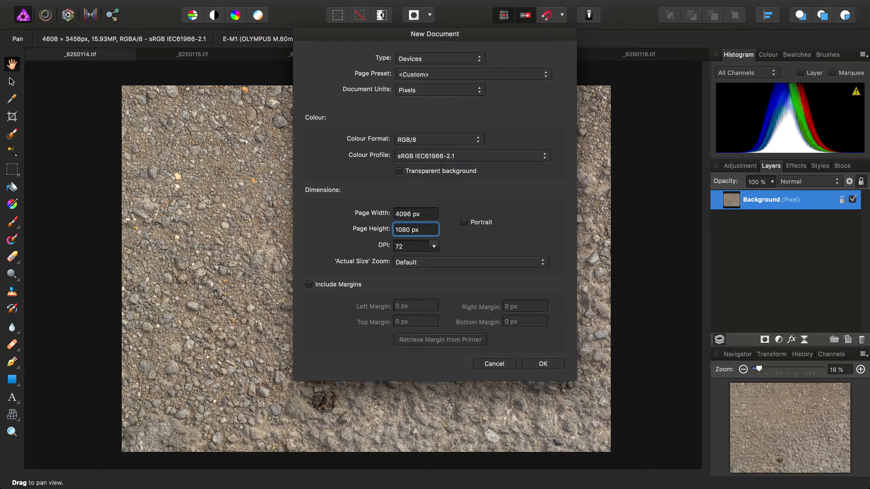
pyautogui.write('4096')
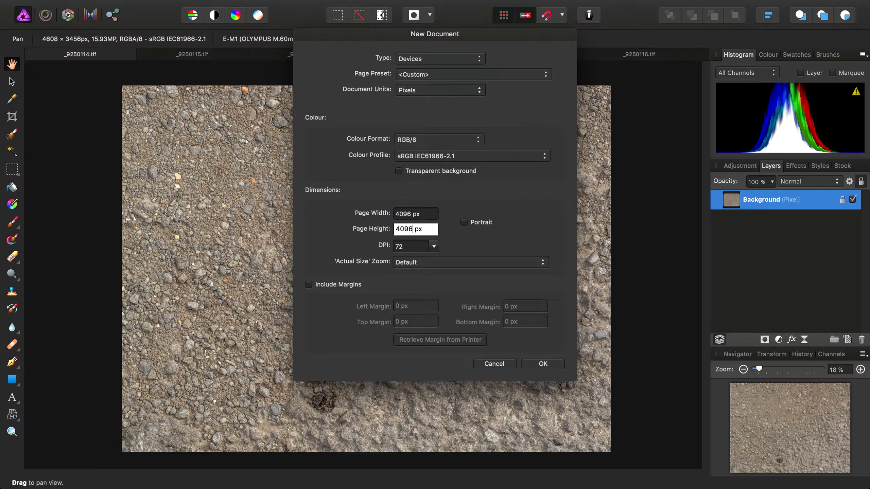
pyautogui.press('Tab')
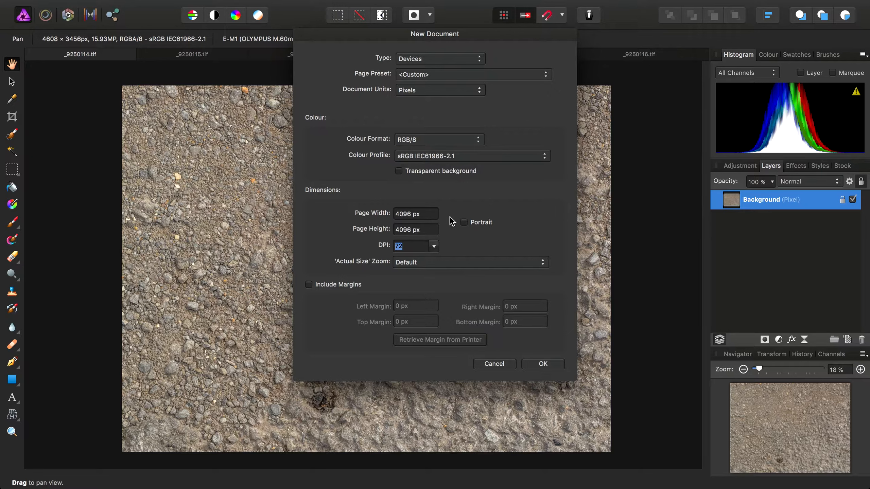
pyautogui.click(543, 364)
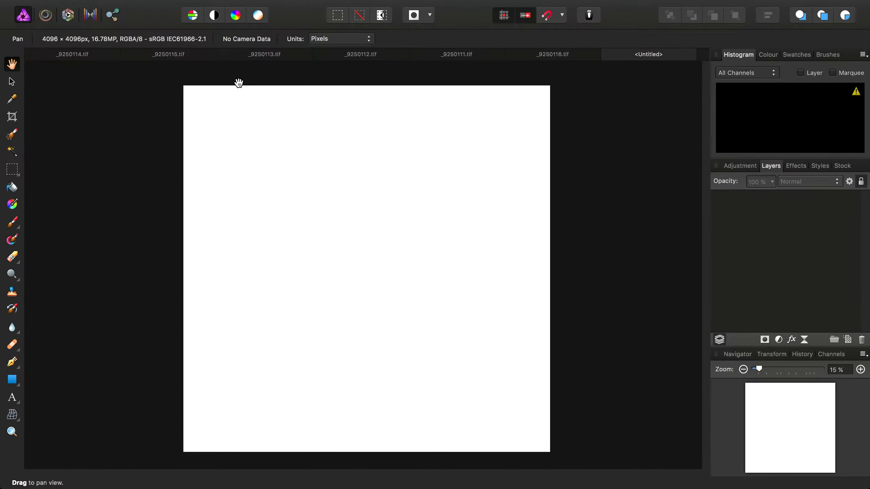
# - Switch to the _9250114.tif image and display the list of global clone sources
pyautogui.click(64, 55)
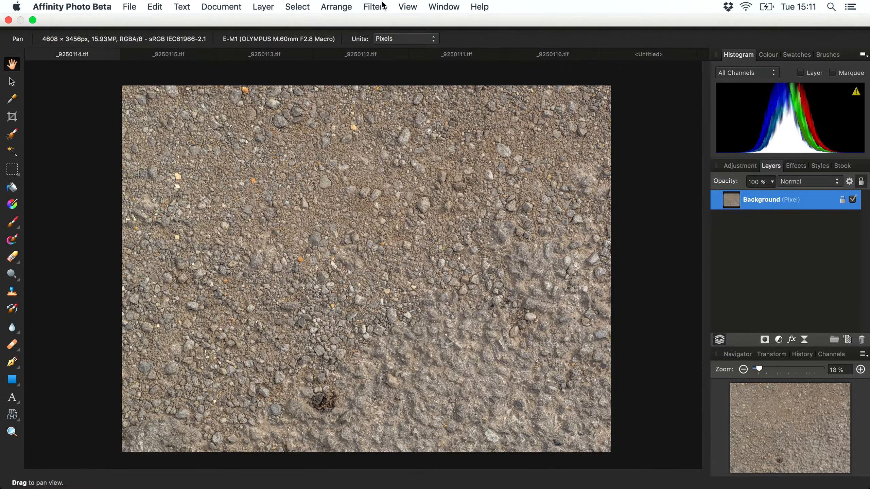
pyautogui.click(407, 7)
pyautogui.moveTo(509, 304)
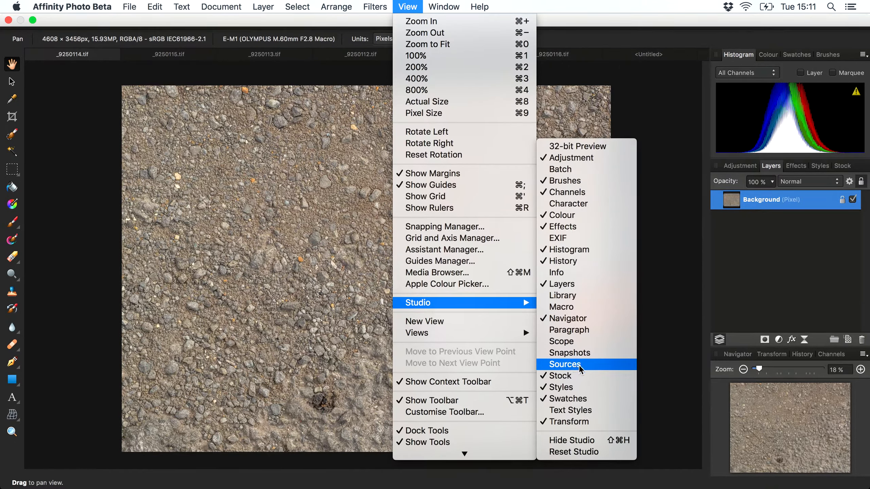
pyautogui.click(576, 368)
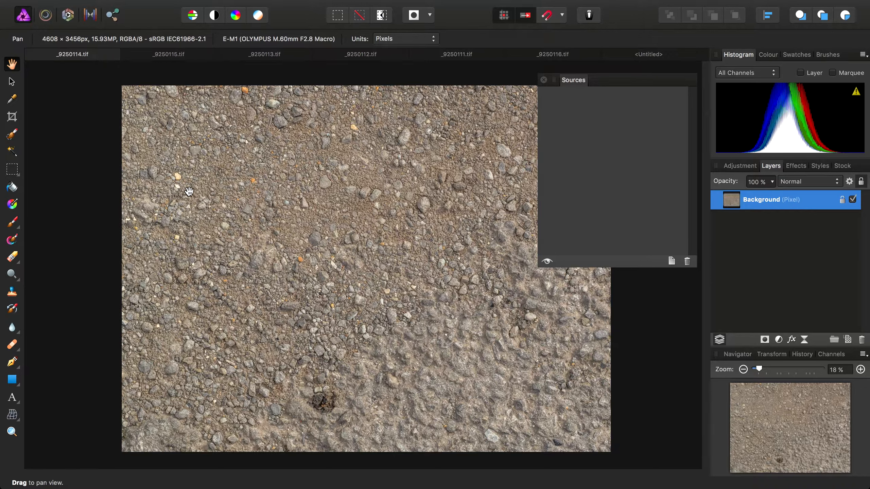
# - Add _9250114.tif as a global source and set its Clone Brush sampling point in the image's upper-left area
pyautogui.click(671, 261)
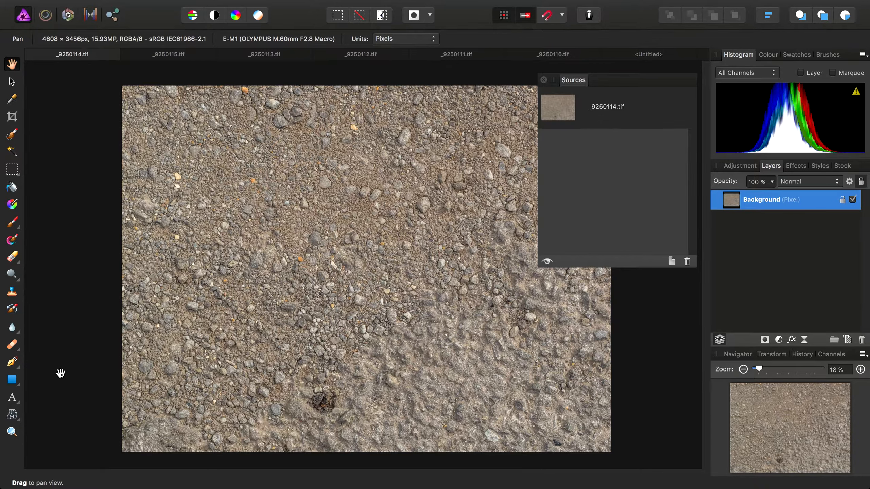
pyautogui.click(12, 293)
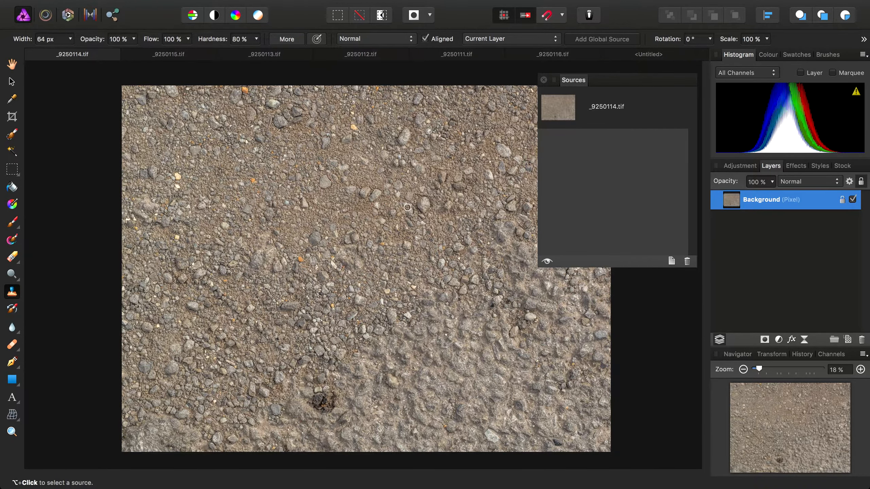
pyautogui.click(556, 105)
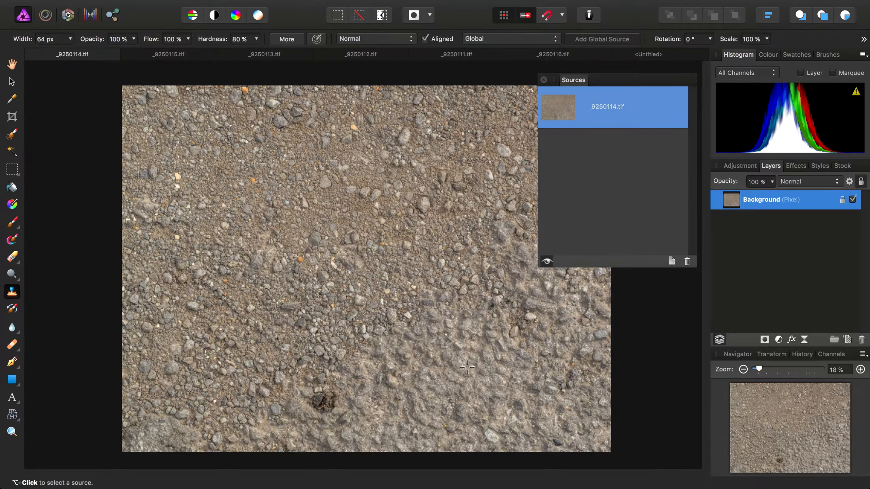
pyautogui.keyDown('alt'); pyautogui.click(222, 156); pyautogui.keyUp('alt')
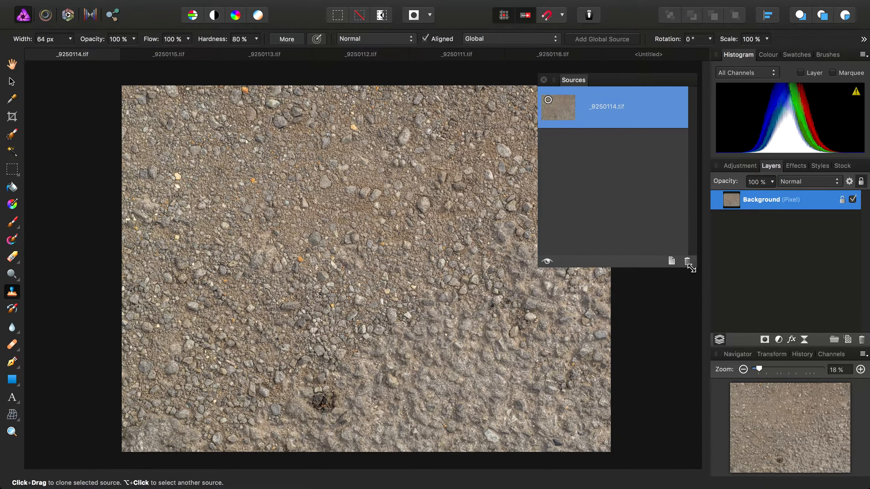
# - Add _9250114.tif as a second global source sampled in the image's lower-right area, and close that image
pyautogui.click(671, 261)
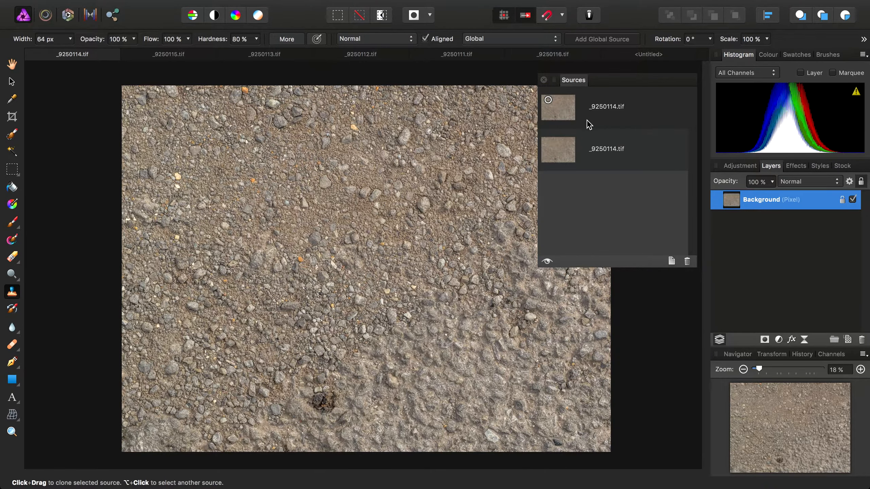
pyautogui.click(559, 160)
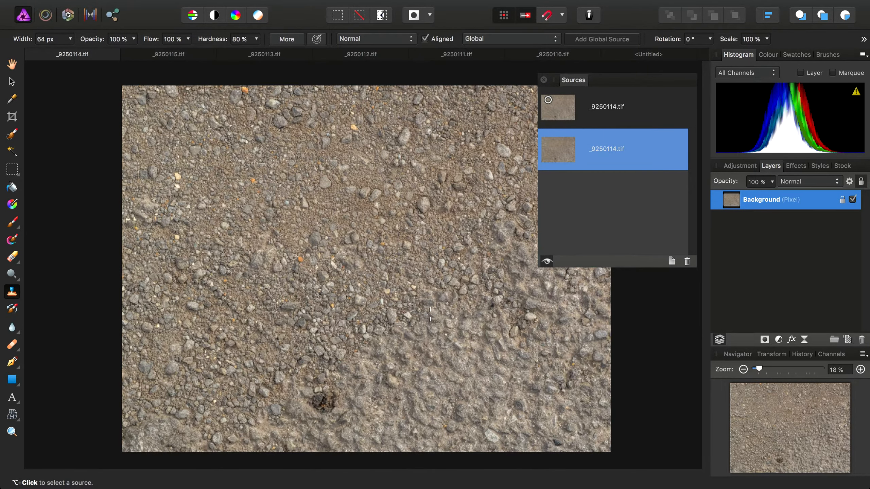
pyautogui.keyDown('alt'); pyautogui.click(505, 370); pyautogui.keyUp('alt')
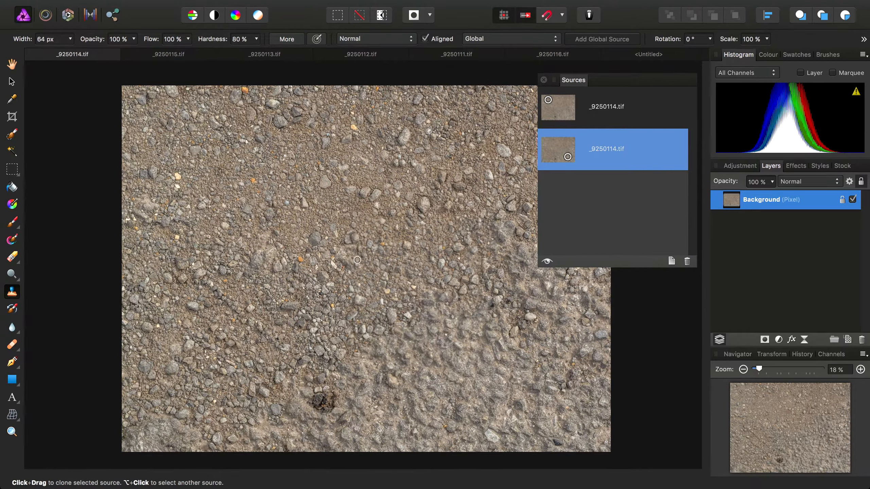
pyautogui.click(129, 7)
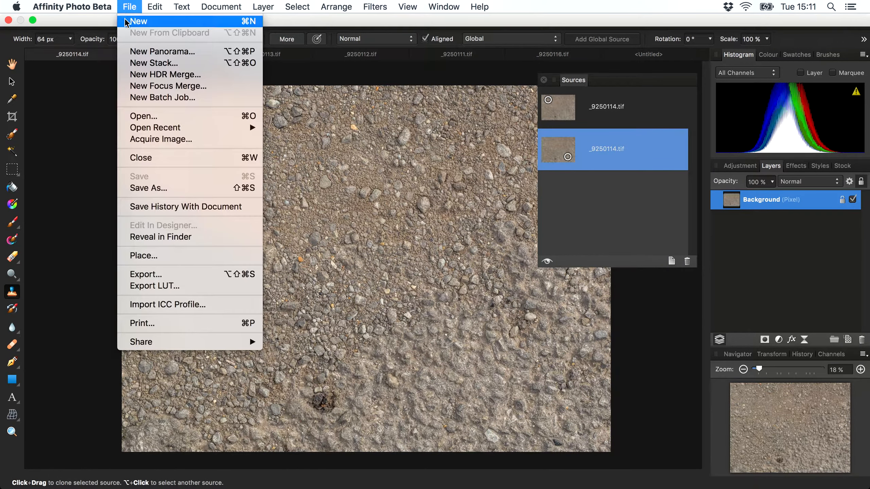
pyautogui.click(162, 157)
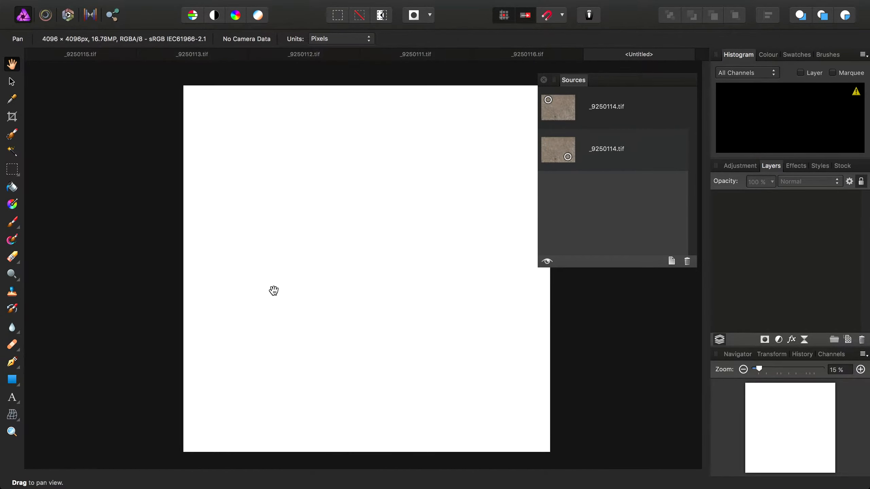
# - Add _9250115.tif as a global source with its Clone Brush sampling point near the image's centre, and close that image
pyautogui.click(99, 54)
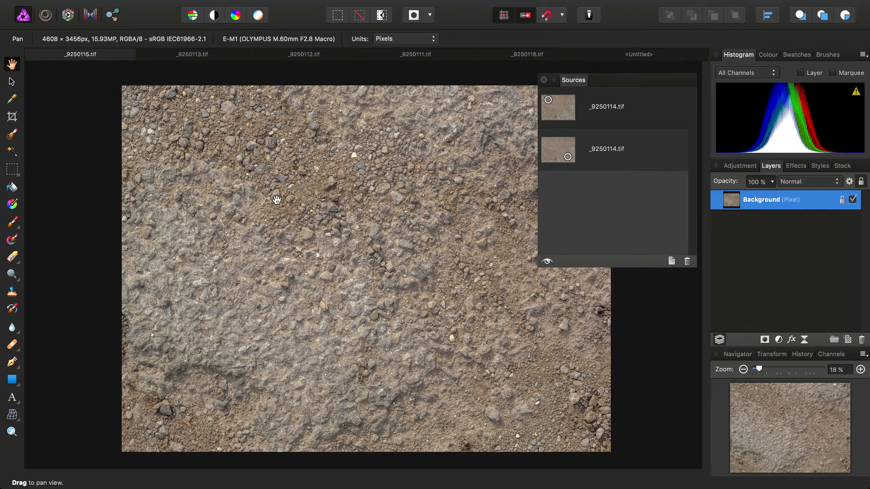
pyautogui.click(671, 262)
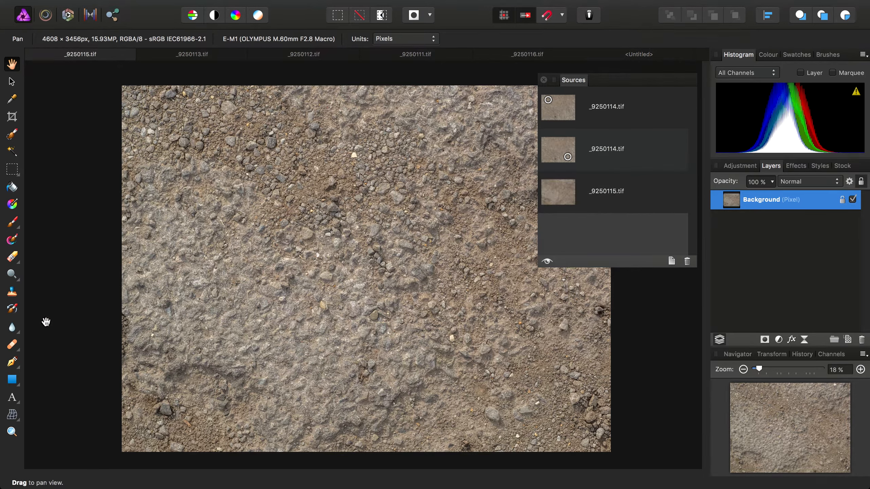
pyautogui.click(12, 293)
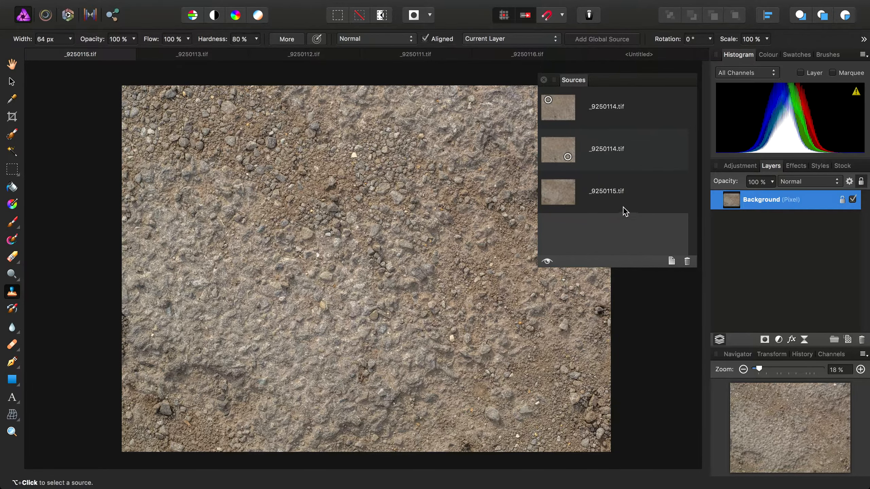
pyautogui.click(557, 192)
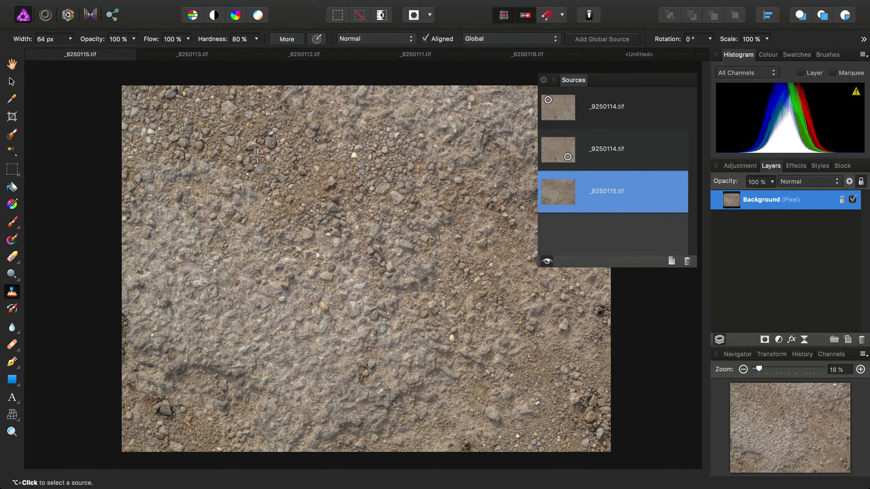
pyautogui.keyDown('alt'); pyautogui.click(353, 244); pyautogui.keyUp('alt')
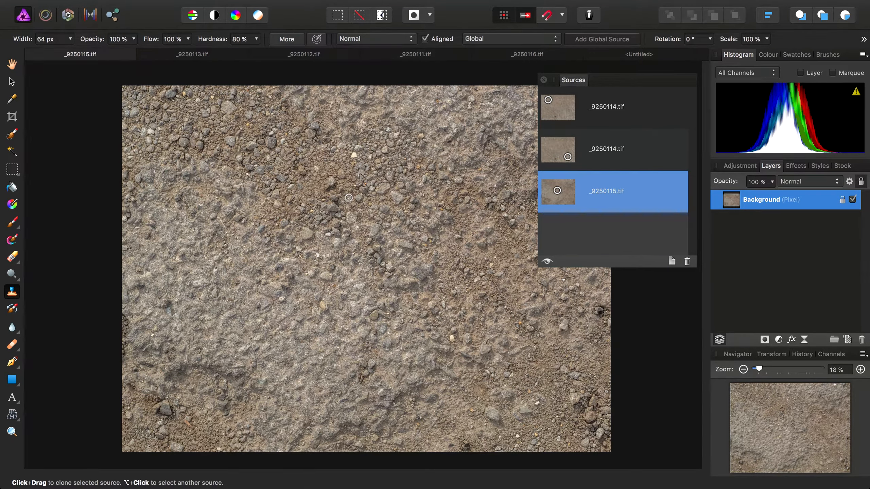
pyautogui.click(130, 8)
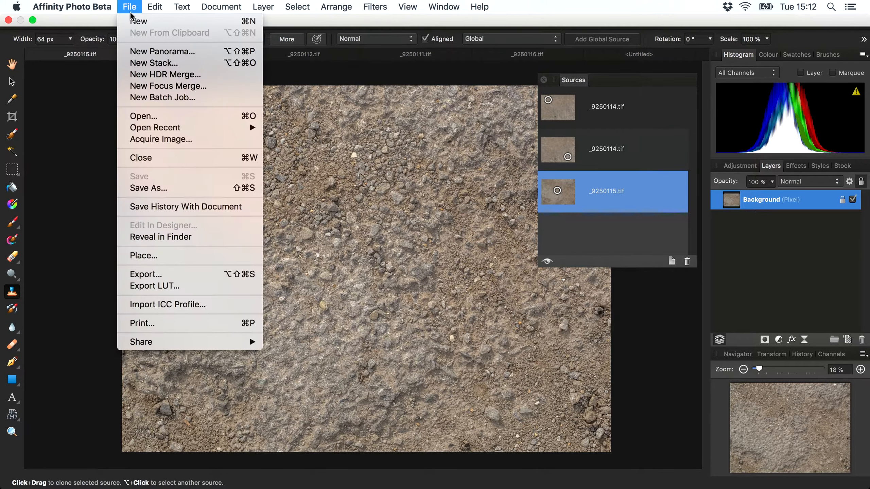
pyautogui.click(158, 159)
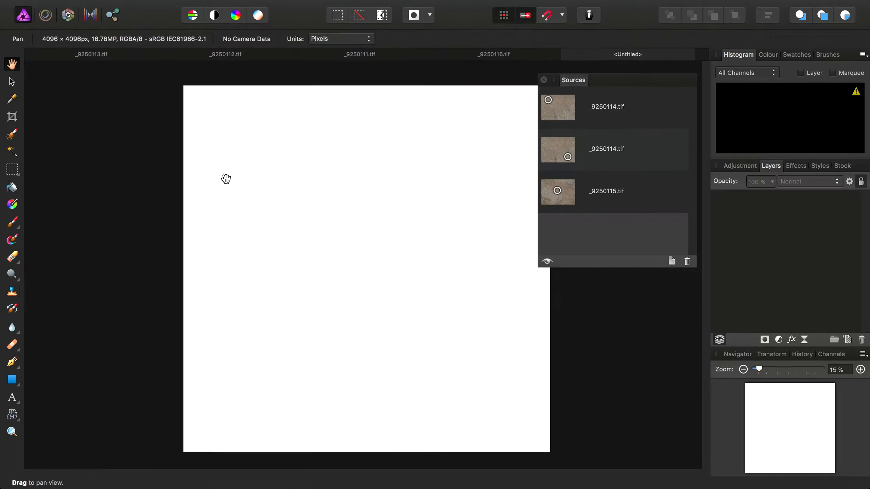
# - Add _9250113.tif as a global source and set its Clone Brush sampling point in the image's upper-right area
pyautogui.click(119, 57)
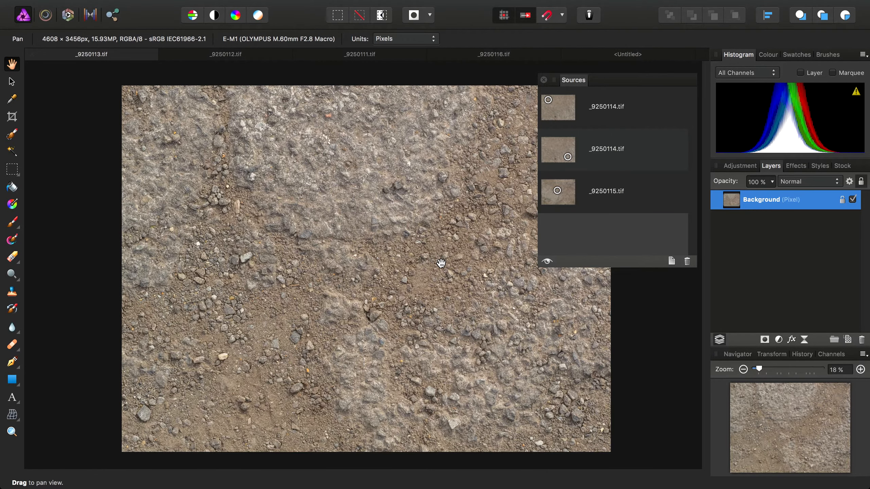
pyautogui.click(672, 262)
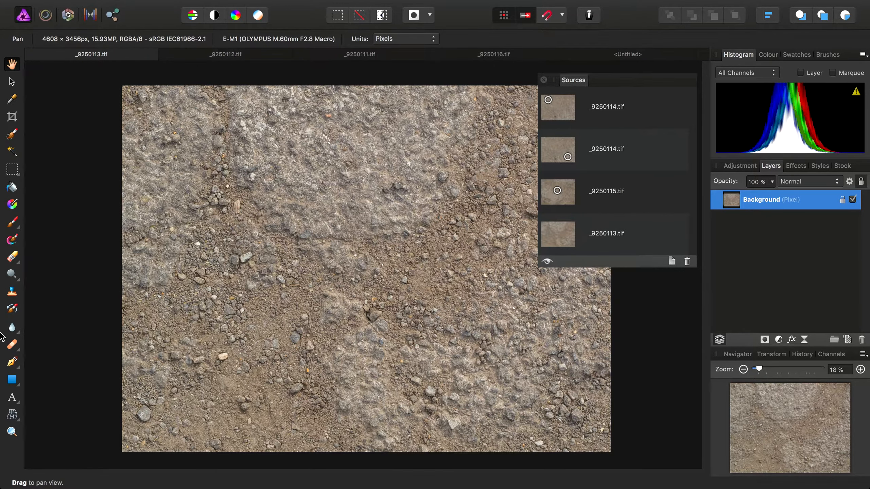
pyautogui.click(12, 292)
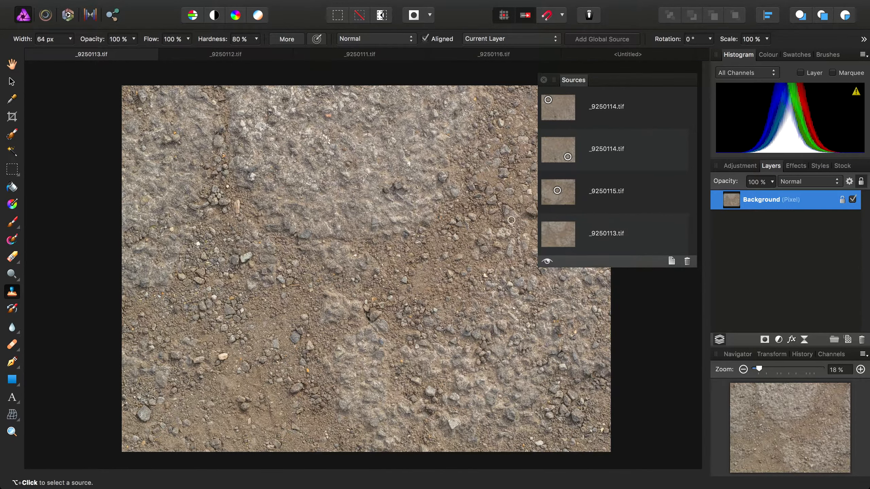
pyautogui.click(564, 234)
pyautogui.hscroll(5, 345, 246)
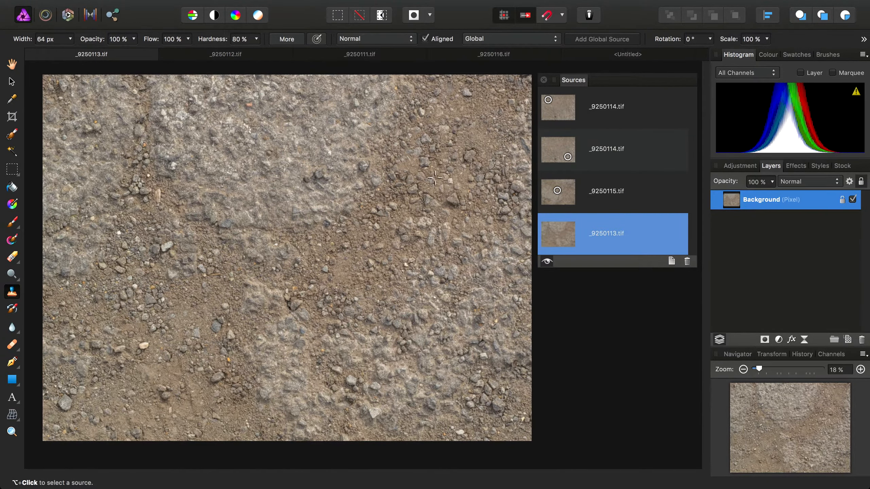
pyautogui.keyDown('alt'); pyautogui.click(430, 176); pyautogui.keyUp('alt')
pyautogui.hscroll(-5, 377, 256)
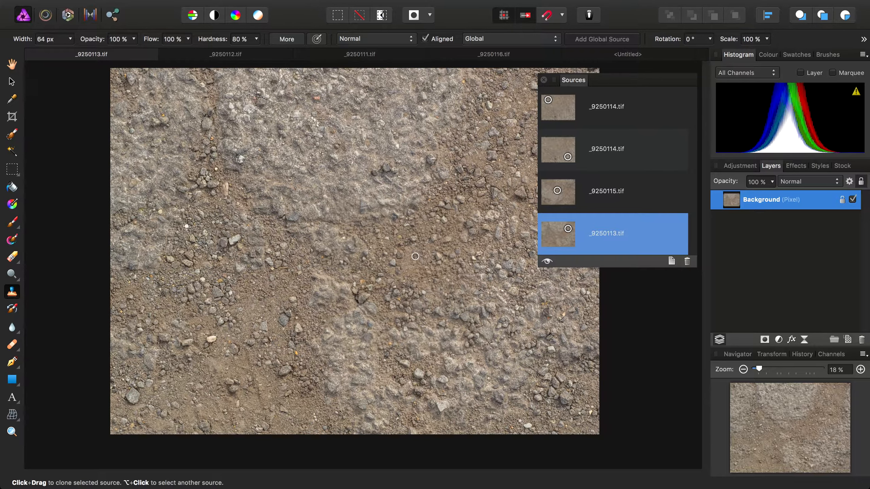
# - Add _9250113.tif once more as a global source, with its Clone Brush sampling point in the image's upper-left area
pyautogui.click(672, 261)
pyautogui.scroll(-2, 637, 208)
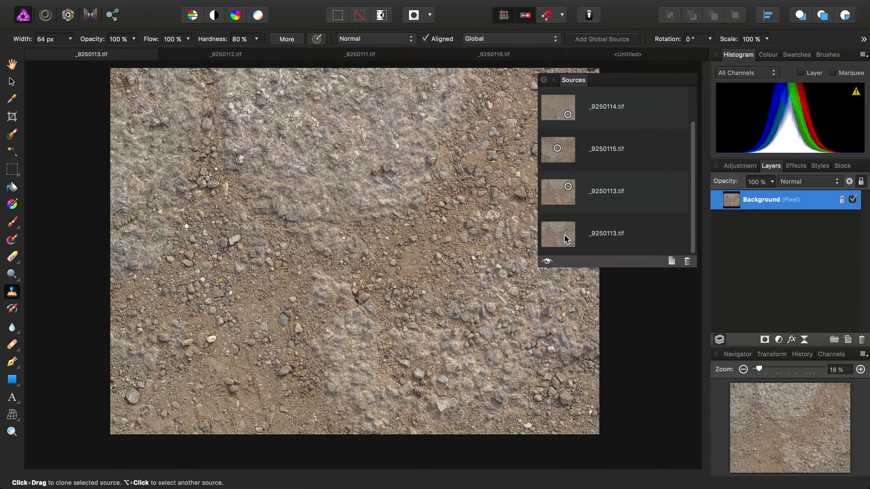
pyautogui.click(556, 235)
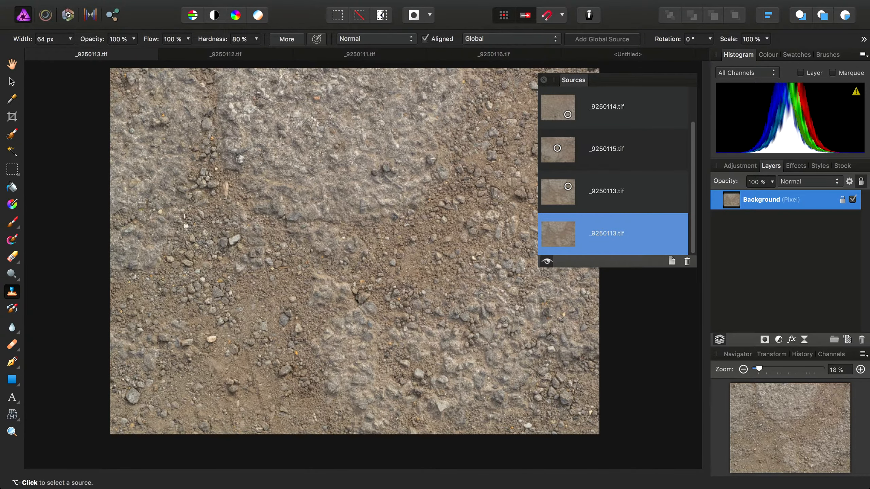
pyautogui.keyDown('alt'); pyautogui.click(202, 167); pyautogui.keyUp('alt')
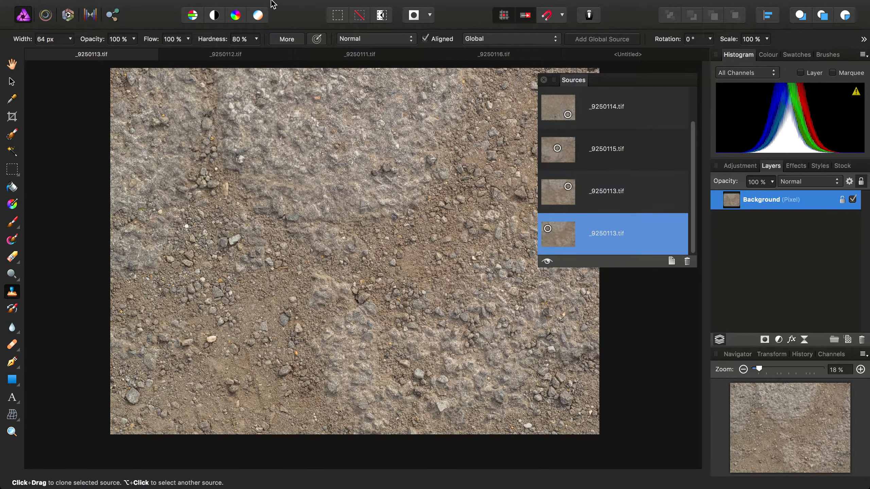
# - Close _9250113.tif and add _9250112.tif as a global source with its Clone Brush sampling point in the image's upper-left area
pyautogui.click(124, 5)
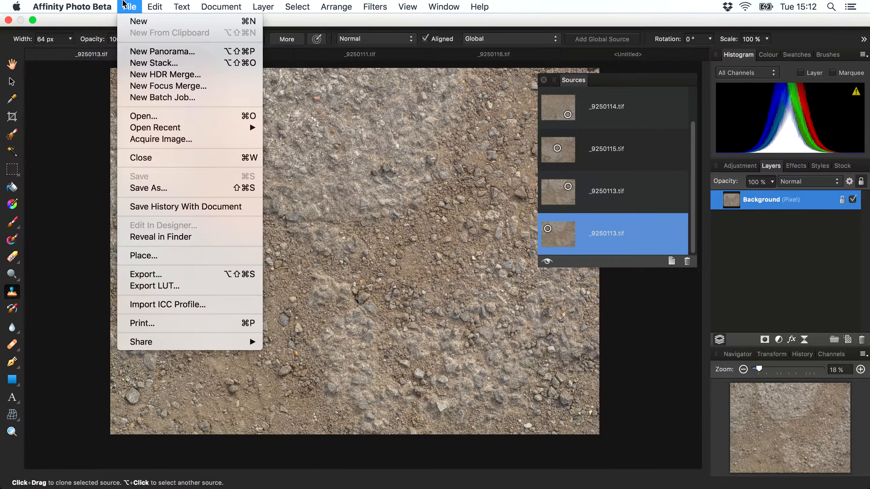
pyautogui.click(140, 156)
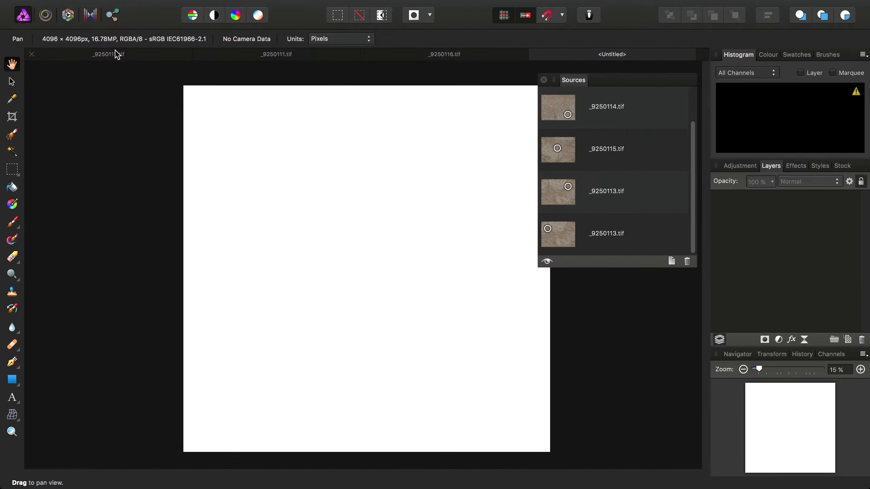
pyautogui.click(117, 54)
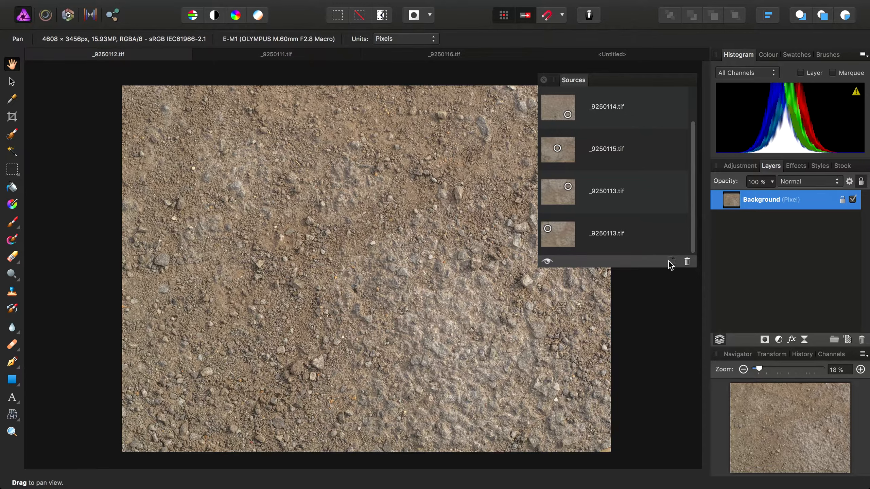
pyautogui.click(669, 261)
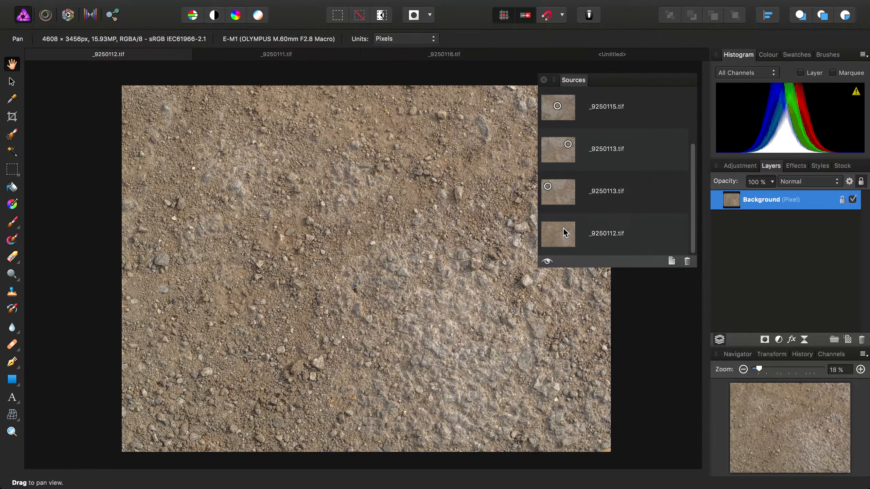
pyautogui.click(12, 292)
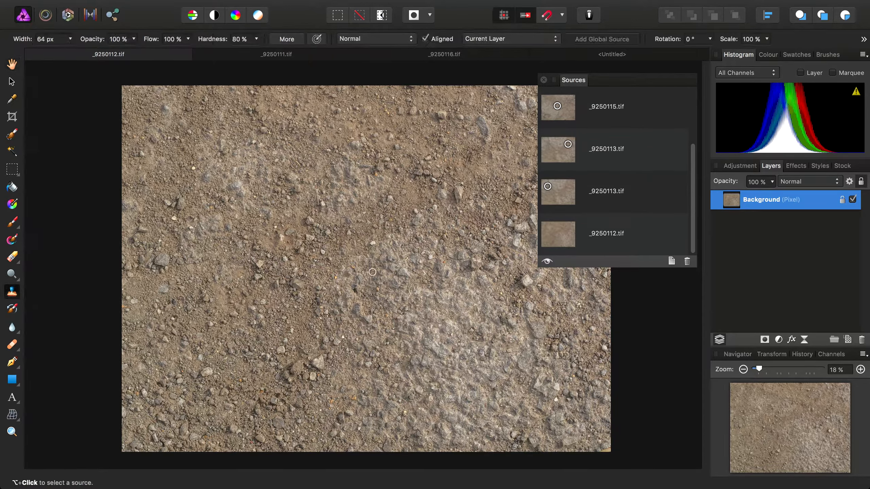
pyautogui.click(558, 232)
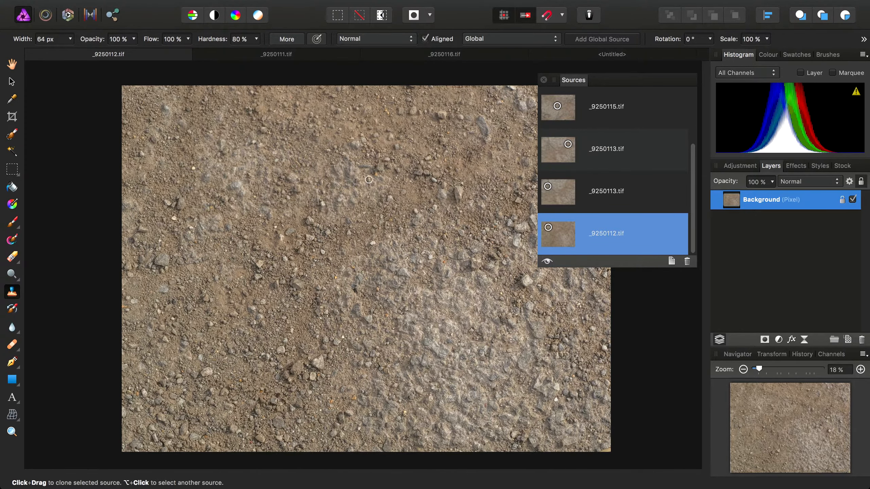
# - Add _9250112.tif as a second global source sampled in the image's upper-right area, and close that image
pyautogui.click(672, 261)
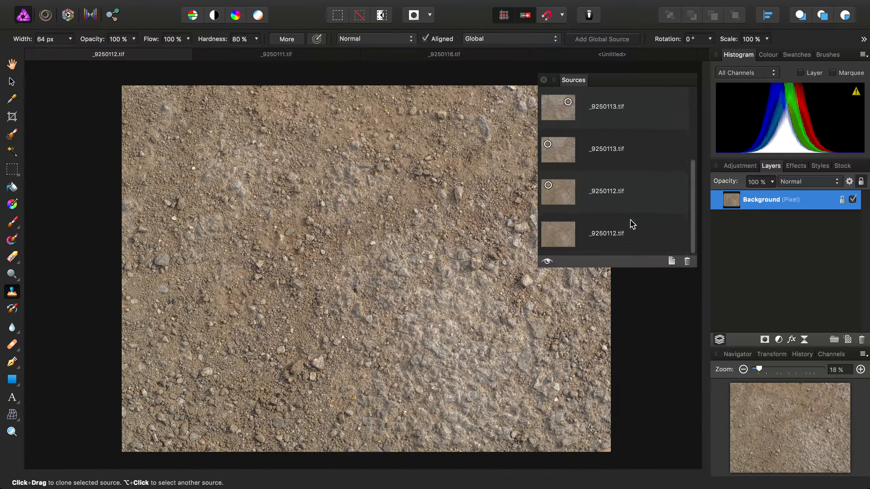
pyautogui.click(554, 236)
pyautogui.hscroll(5, 450, 128)
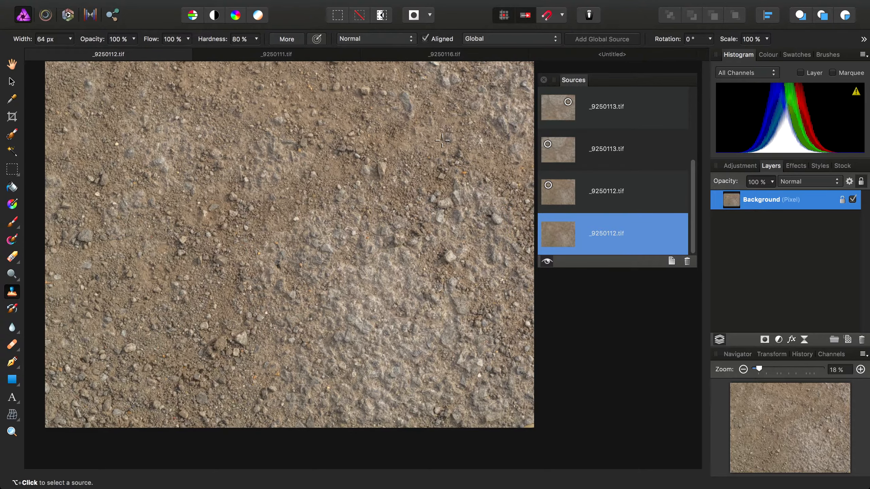
pyautogui.keyDown('alt'); pyautogui.click(441, 139); pyautogui.keyUp('alt')
pyautogui.hscroll(-5, 246, 177)
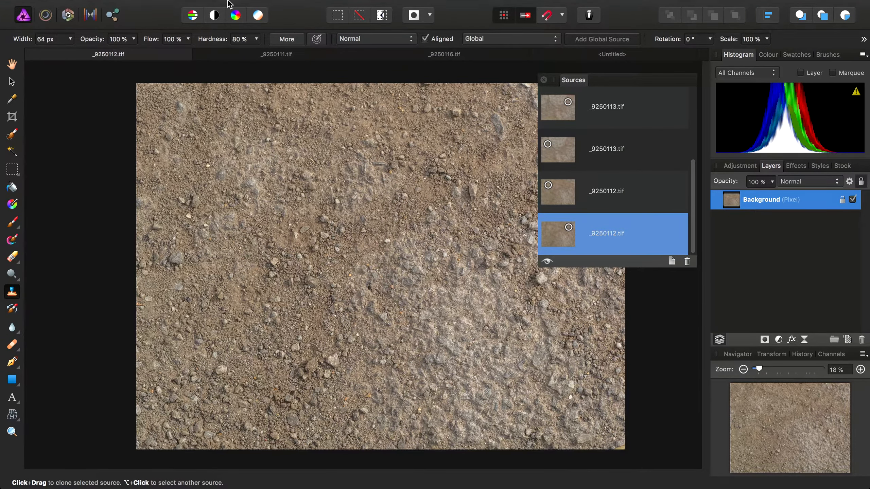
pyautogui.click(128, 5)
pyautogui.click(155, 159)
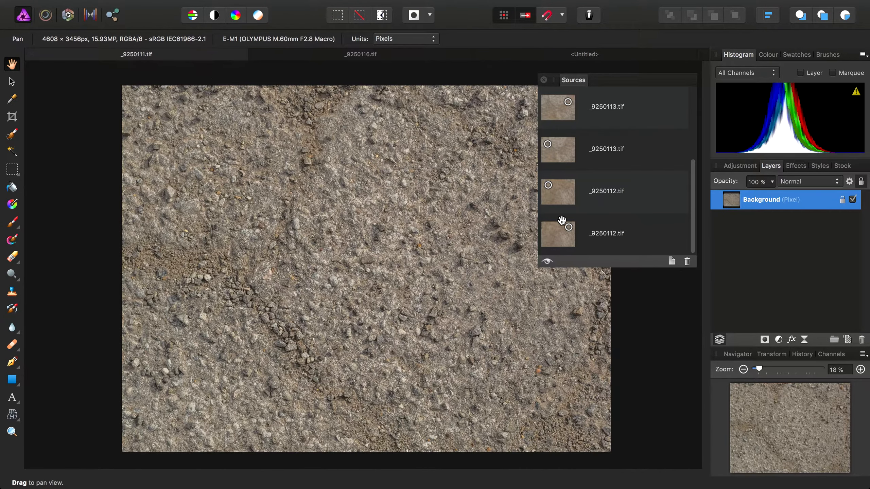
# - Add _9250111.tif as a global source and set its Clone Brush sampling point in the image's upper-left area
pyautogui.scroll(-2, 635, 233)
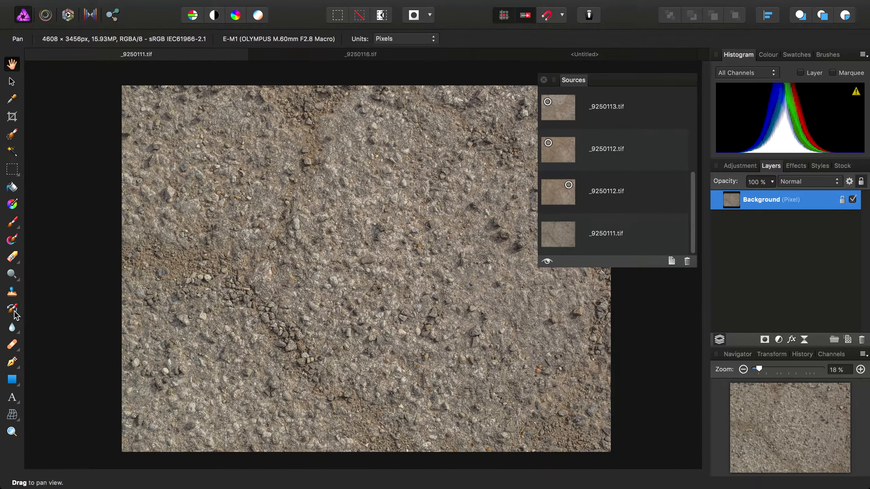
pyautogui.click(12, 292)
pyautogui.click(564, 227)
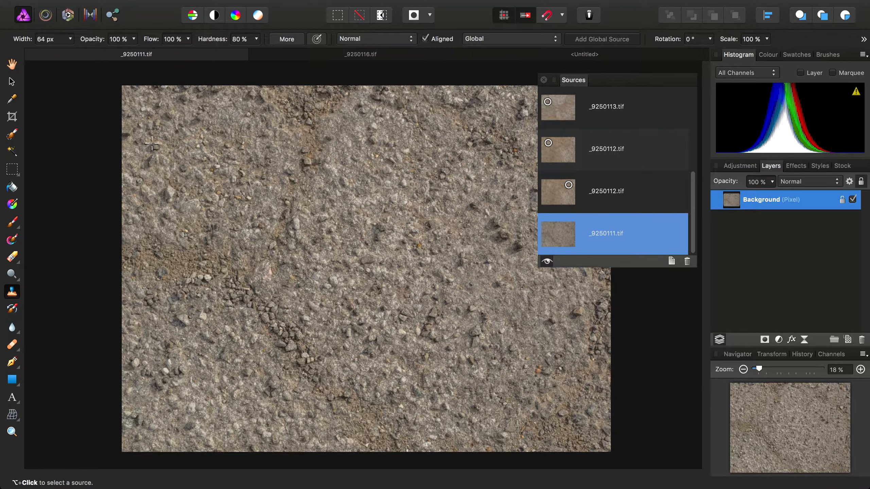
pyautogui.keyDown('alt'); pyautogui.click(228, 151); pyautogui.keyUp('alt')
pyautogui.hscroll(5, 342, 205)
pyautogui.scroll(-2, 342, 205)
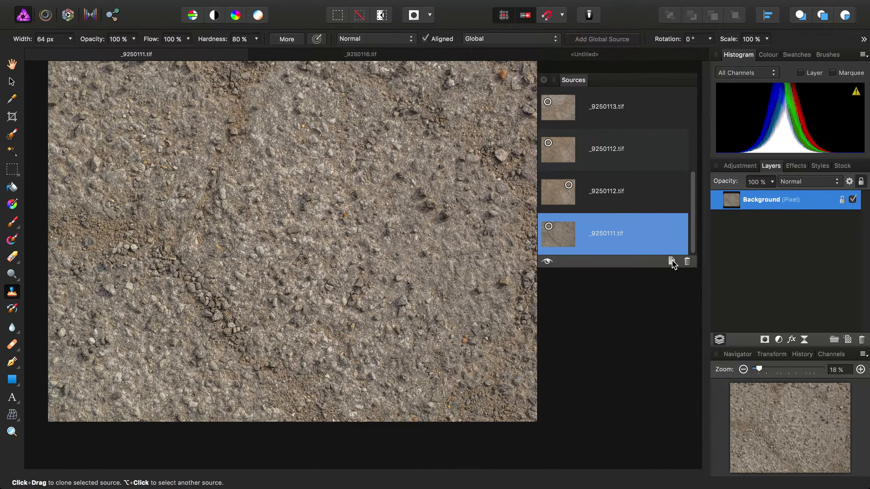
# - Add _9250111.tif once more as a global source sampled in the image's lower-right area, and close that image
pyautogui.click(671, 261)
pyautogui.click(582, 230)
pyautogui.keyDown('alt'); pyautogui.click(394, 339); pyautogui.keyUp('alt')
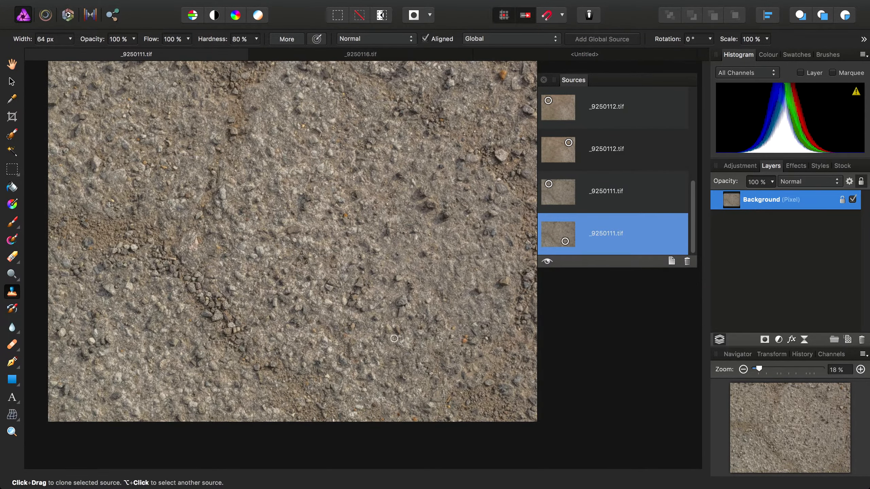
pyautogui.hscroll(-5, 394, 338)
pyautogui.scroll(3, 393, 339)
pyautogui.click(129, 7)
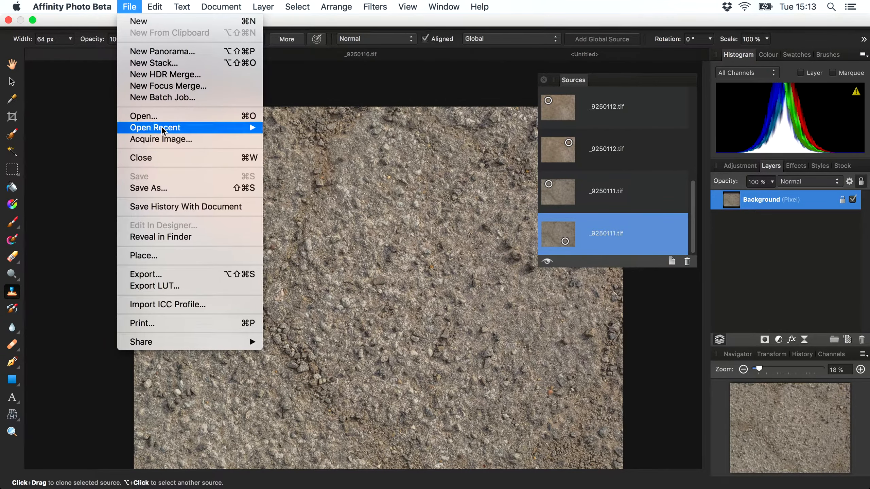
pyautogui.click(143, 157)
# - Add _9250116.tif as a global source and set its Clone Brush sampling point in the image's lower-left area
pyautogui.click(178, 54)
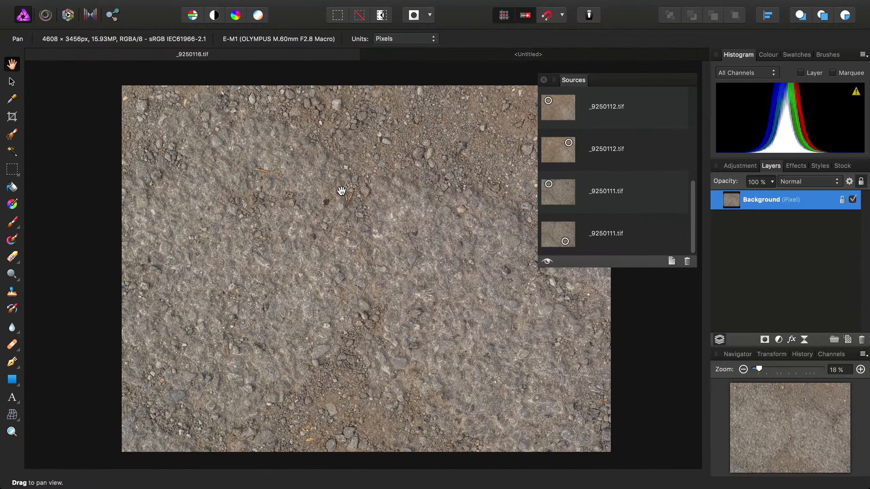
pyautogui.scroll(-2, 341, 191)
pyautogui.hscroll(2, 341, 191)
pyautogui.click(672, 261)
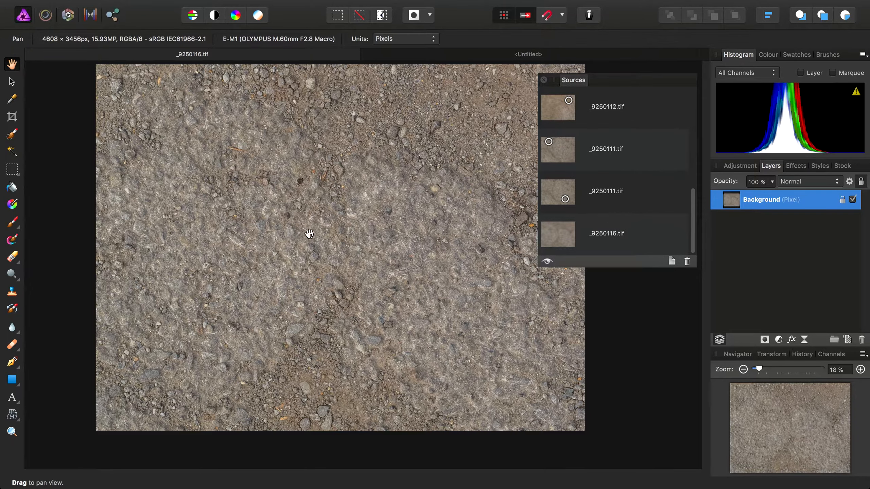
pyautogui.click(12, 291)
pyautogui.click(562, 234)
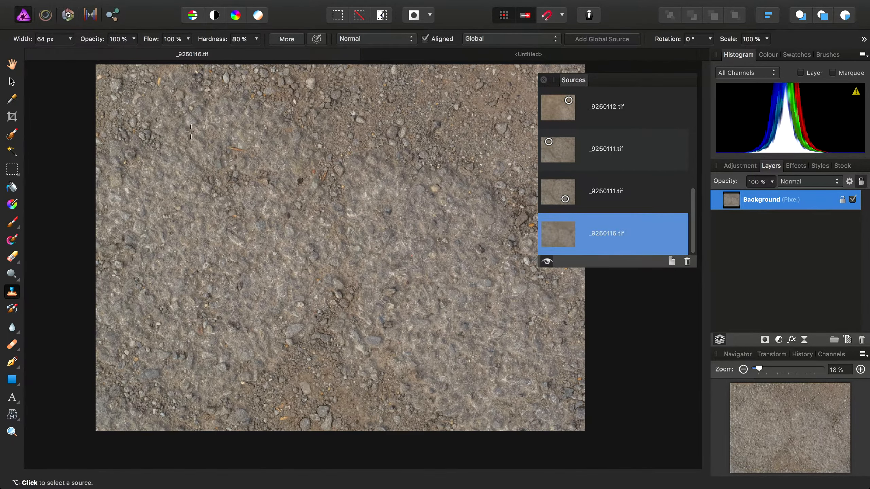
pyautogui.keyDown('alt'); pyautogui.click(215, 324); pyautogui.keyUp('alt')
pyautogui.moveTo(359, 298); pyautogui.dragTo(270, 308)
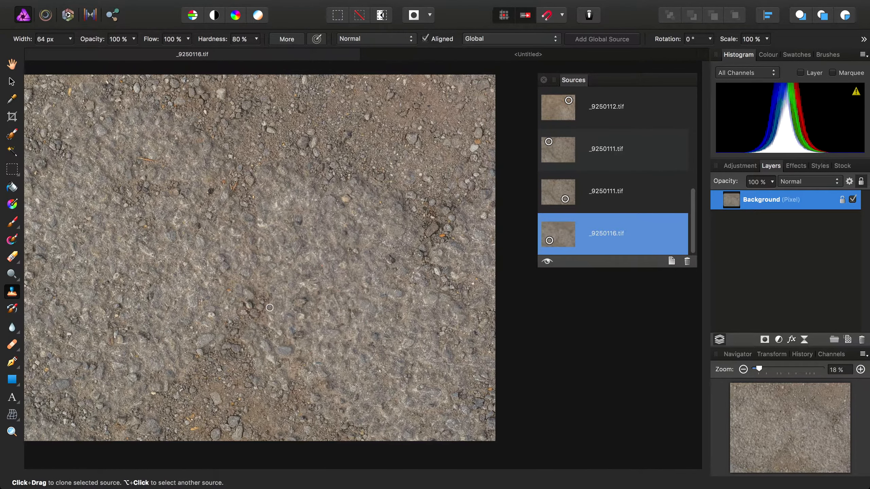
# - Add _9250116.tif again as a global source, sampled near the upper edge right of centre, and close that image
pyautogui.click(671, 261)
pyautogui.click(570, 234)
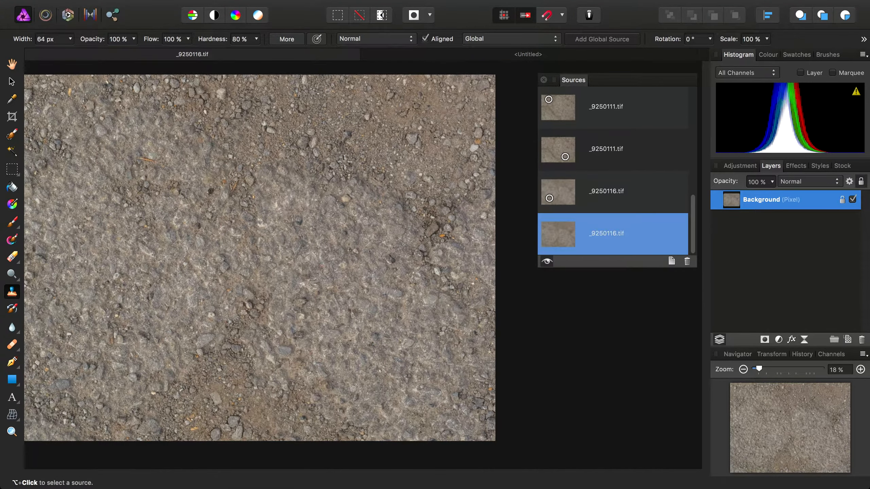
pyautogui.keyDown('alt'); pyautogui.click(335, 148); pyautogui.keyUp('alt')
pyautogui.hscroll(-5, 277, 103)
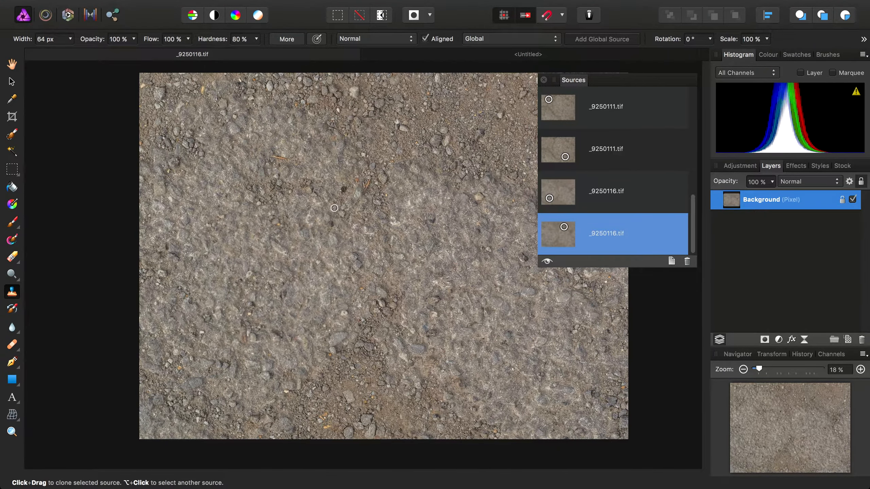
pyautogui.moveTo(221, 4)
pyautogui.click(130, 6)
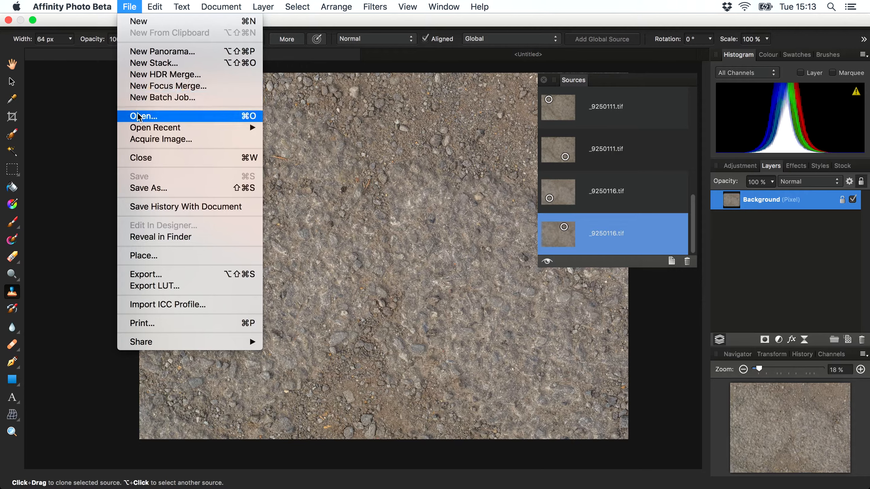
pyautogui.click(150, 161)
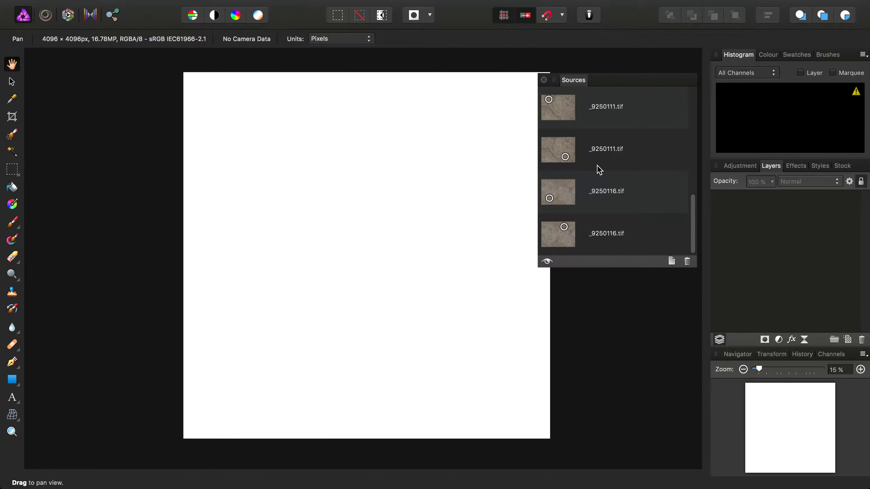
# - Add a new empty pixel layer to the blank 4096 x 4096 px document
pyautogui.moveTo(691, 217); pyautogui.dragTo(667, 90)
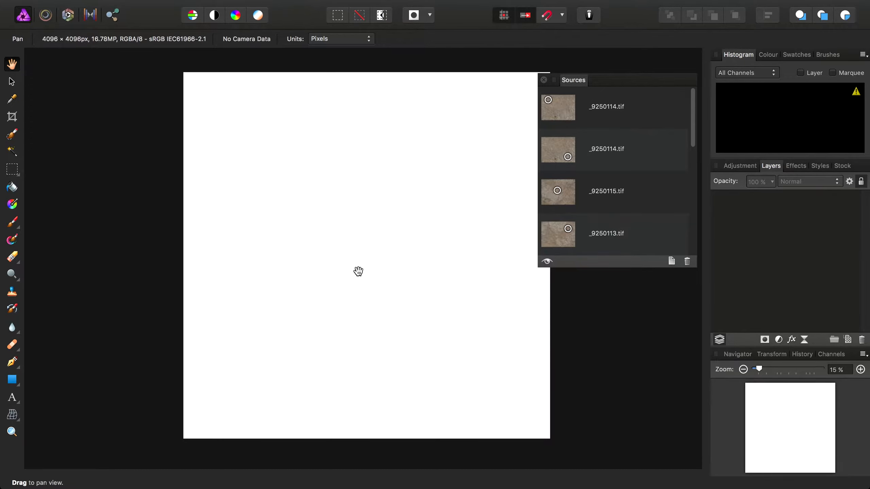
pyautogui.moveTo(357, 270); pyautogui.dragTo(296, 272)
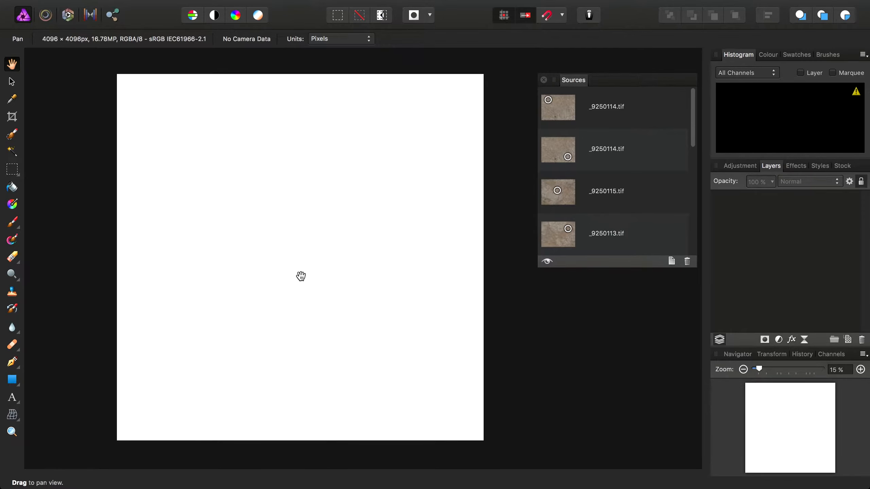
pyautogui.click(848, 340)
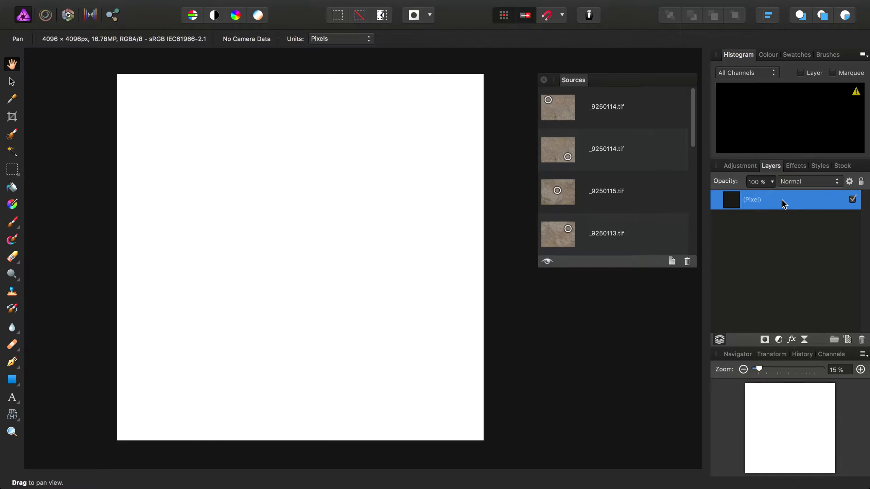
# - Activate the Clone Brush and enlarge its width to 1177.5 px
pyautogui.click(12, 293)
pyautogui.press(']')
pyautogui.press(']')
pyautogui.press(']')
pyautogui.press(']')
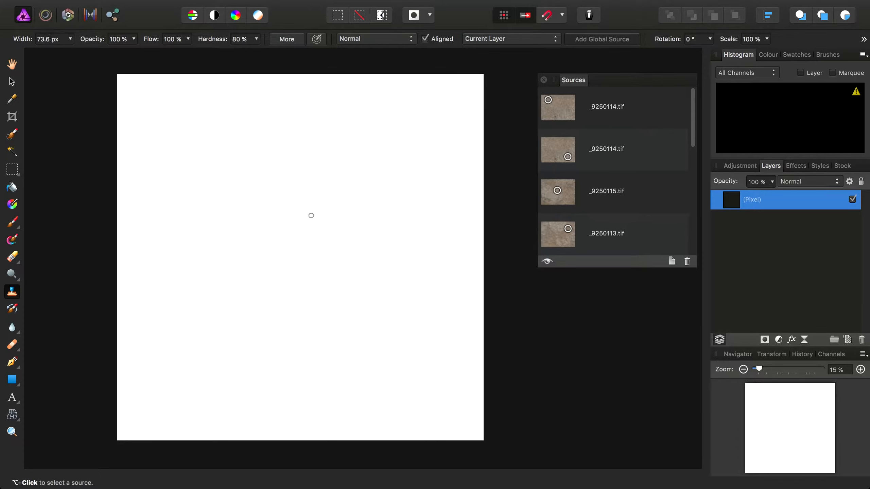
pyautogui.press(']')
pyautogui.press(']')
pyautogui.press(']')
pyautogui.press(']')
pyautogui.press(']')
pyautogui.press(']')
pyautogui.press(']')
pyautogui.press(']')
pyautogui.press(']')
pyautogui.press(']')
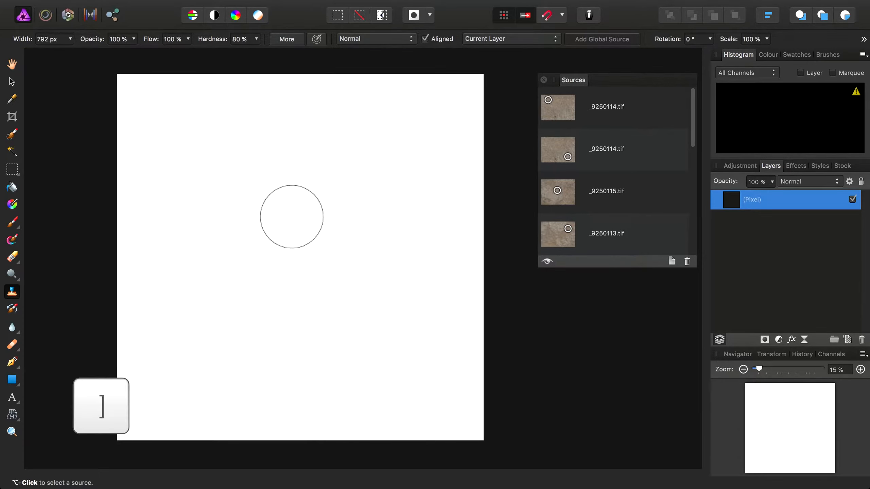
pyautogui.hscroll(-2, 298, 231)
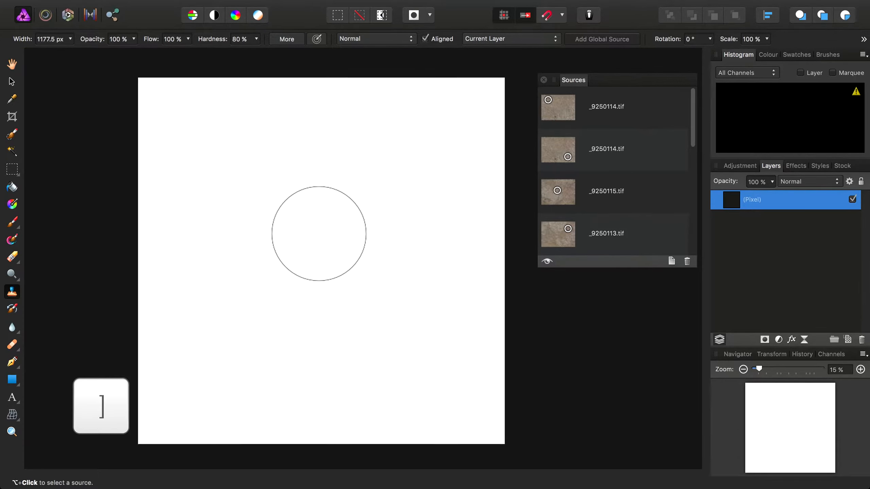
pyautogui.scroll(-1, 330, 235)
# - Set the Clone Brush hardness to 0 % and enlarge its width to 1790.8 px
pyautogui.click(255, 39)
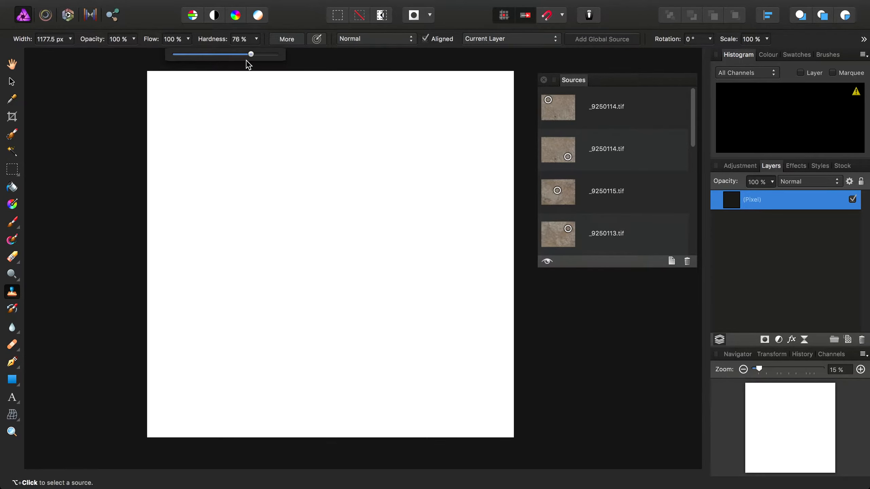
pyautogui.moveTo(247, 55); pyautogui.dragTo(173, 57)
pyautogui.press(']')
pyautogui.press(']')
pyautogui.press(']')
pyautogui.press(']')
pyautogui.press(']')
pyautogui.press(']')
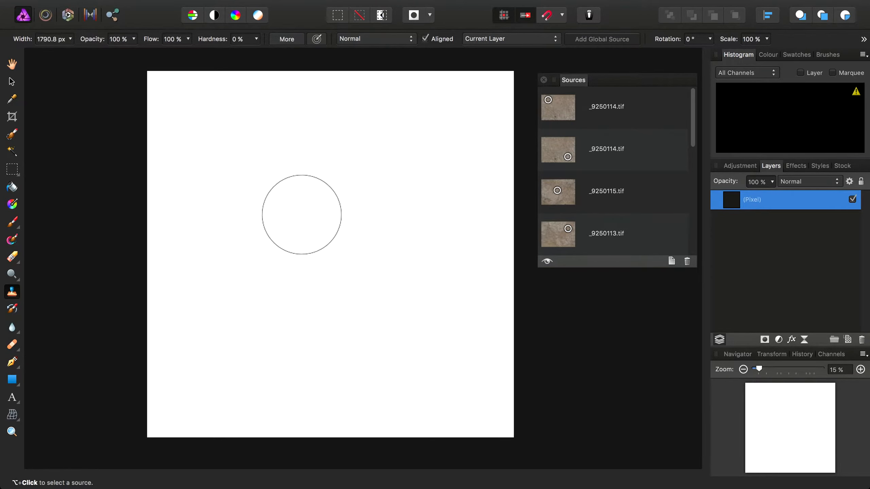
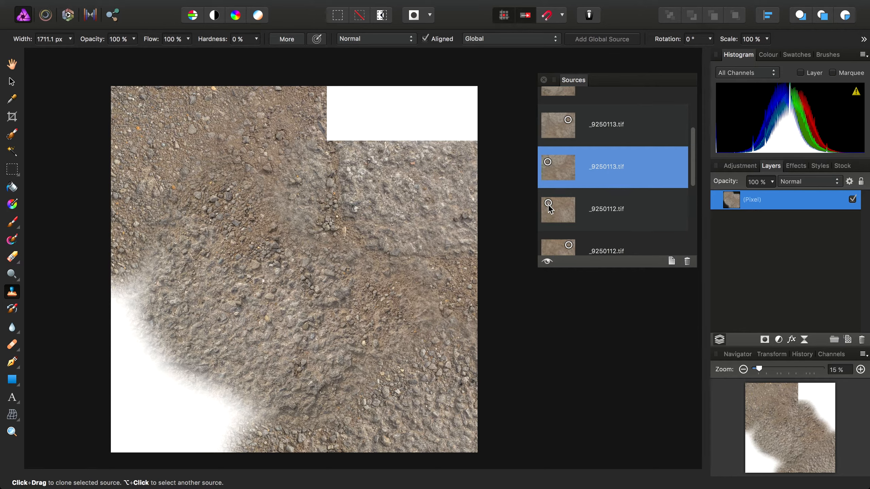
# - Clone from the _9250112.tif source sampled in its upper-left area over the blank upper-right corner of the canvas
pyautogui.click(550, 207)
pyautogui.moveTo(323, 101)
pyautogui.mouseDown()
pyautogui.moveTo(366, 134)
pyautogui.moveTo(391, 112)
pyautogui.moveTo(436, 122)
pyautogui.moveTo(458, 116)
pyautogui.moveTo(465, 129)
pyautogui.moveTo(341, 106)
pyautogui.mouseUp()
pyautogui.hscroll(-4, 428, 178)
pyautogui.scroll(-3, 429, 178)
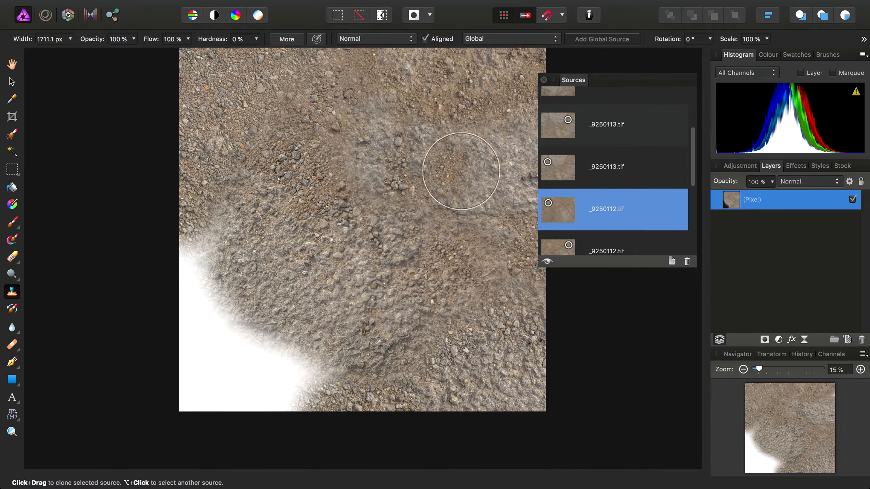
# - Clone from the _9250112.tif source sampled in its upper-right area into the blank lower-left area of the canvas
pyautogui.scroll(-3, 614, 241)
pyautogui.click(571, 188)
pyautogui.hscroll(-2, 252, 287)
pyautogui.scroll(-2, 252, 288)
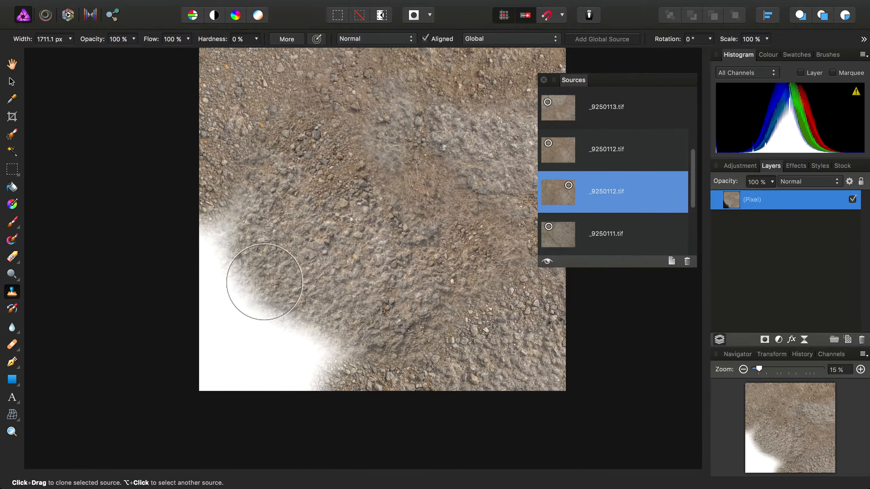
pyautogui.moveTo(217, 278)
pyautogui.mouseDown()
pyautogui.moveTo(218, 309)
pyautogui.moveTo(252, 335)
pyautogui.moveTo(330, 353)
pyautogui.moveTo(280, 374)
pyautogui.moveTo(212, 339)
pyautogui.mouseUp()
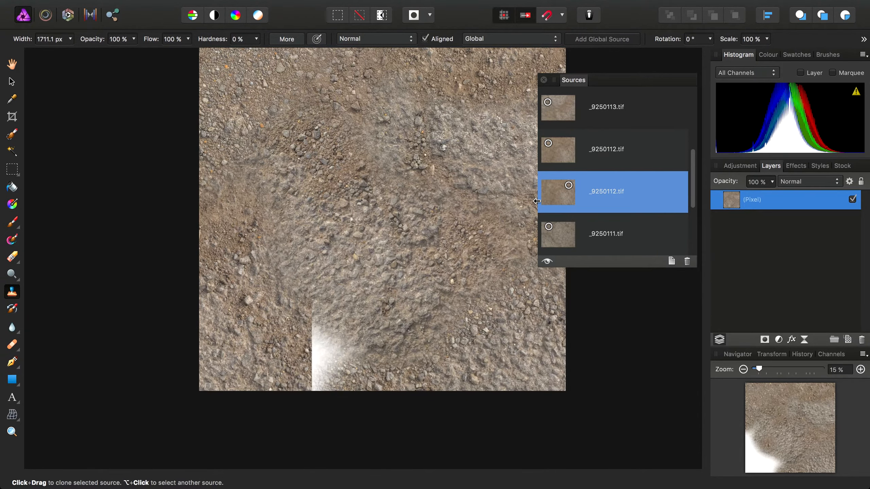
# - Clone from the _9250111.tif source sampled in its upper-left area over the remaining blank lower-left part of the canvas
pyautogui.click(561, 235)
pyautogui.moveTo(318, 327)
pyautogui.mouseDown()
pyautogui.moveTo(311, 330)
pyautogui.moveTo(336, 356)
pyautogui.moveTo(331, 388)
pyautogui.moveTo(412, 379)
pyautogui.moveTo(442, 384)
pyautogui.moveTo(472, 366)
pyautogui.mouseUp()
pyautogui.moveTo(403, 309); pyautogui.dragTo(367, 351)
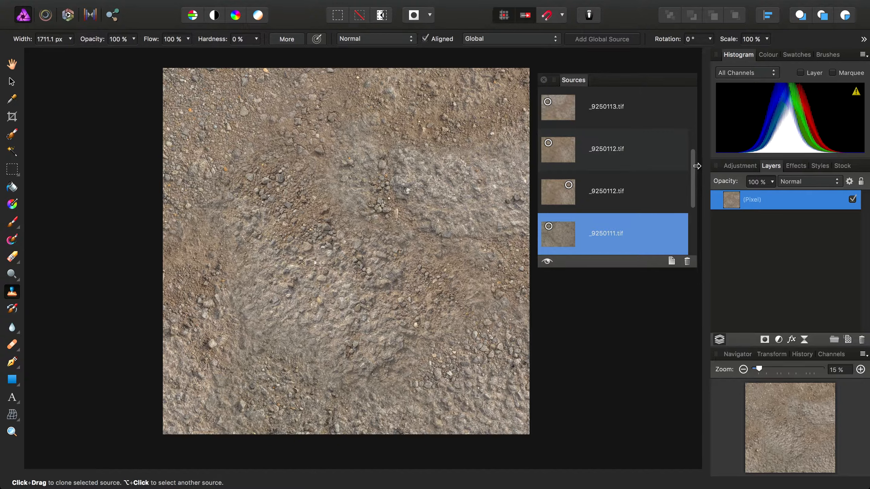
pyautogui.moveTo(693, 166); pyautogui.dragTo(678, 224)
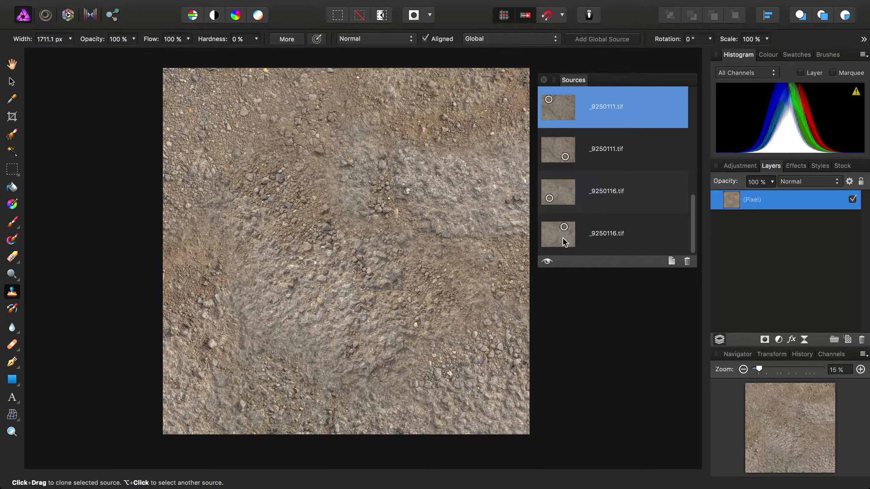
# - Apply the Affine distortion filter with Offset X 50 %, Offset Y 50 % and the Wrap extend mode
pyautogui.moveTo(269, 4)
pyautogui.click(375, 6)
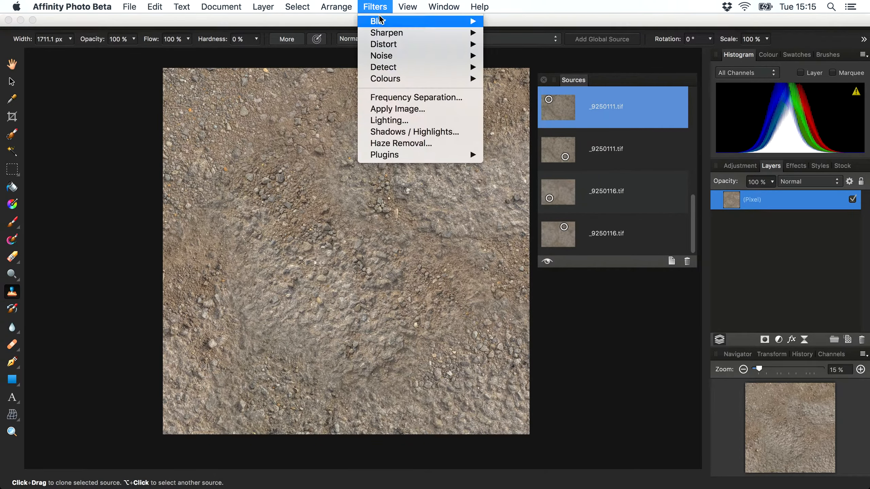
pyautogui.moveTo(382, 47)
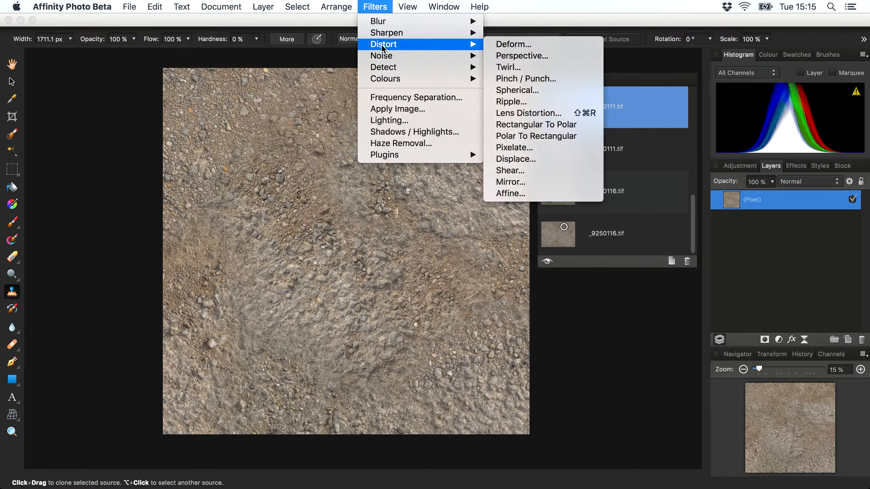
pyautogui.click(509, 193)
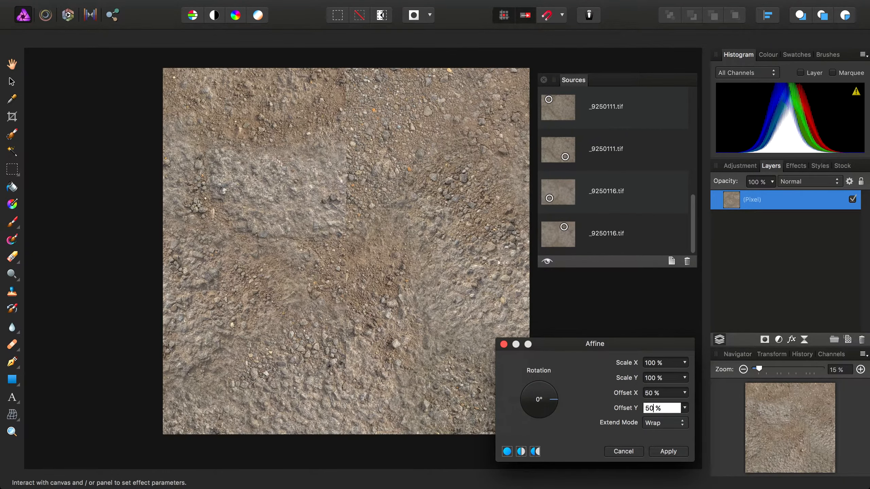
pyautogui.press('Tab')
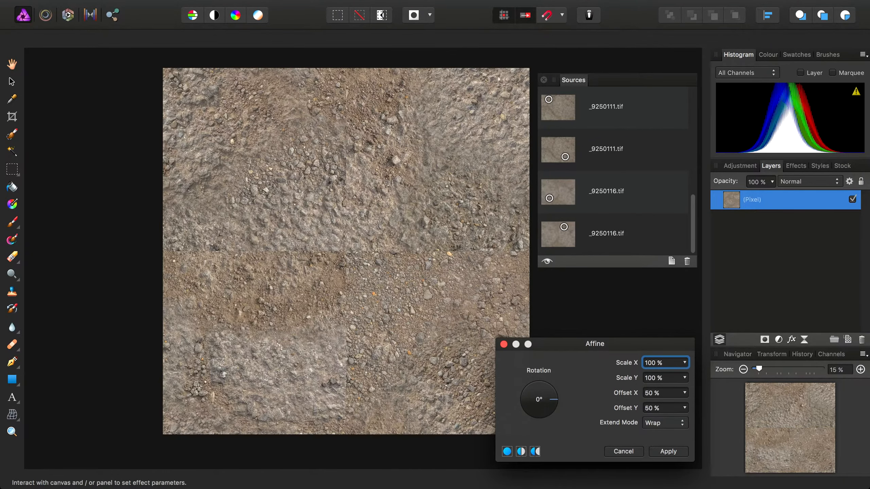
pyautogui.click(667, 452)
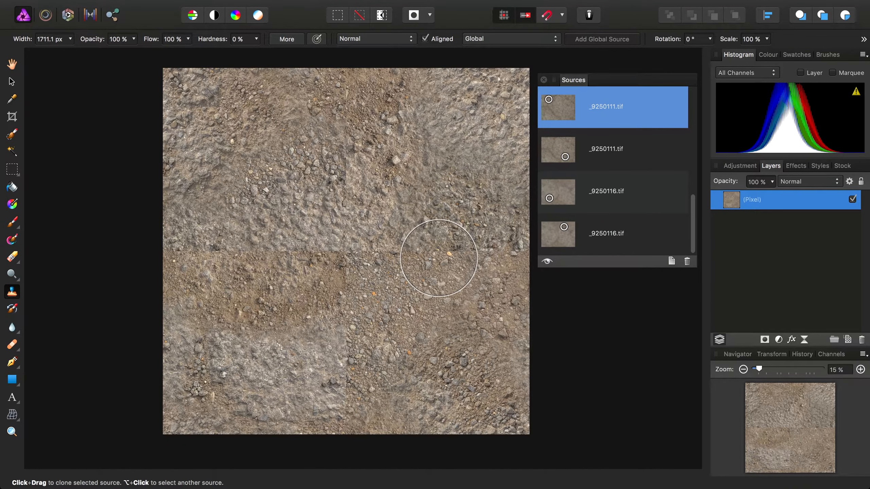
# - Reduce the Clone Brush width to 645.3 px and clone the lower-right _9250111.tif source over the lower half of the vertical seam
pyautogui.scroll(5, 352, 240)
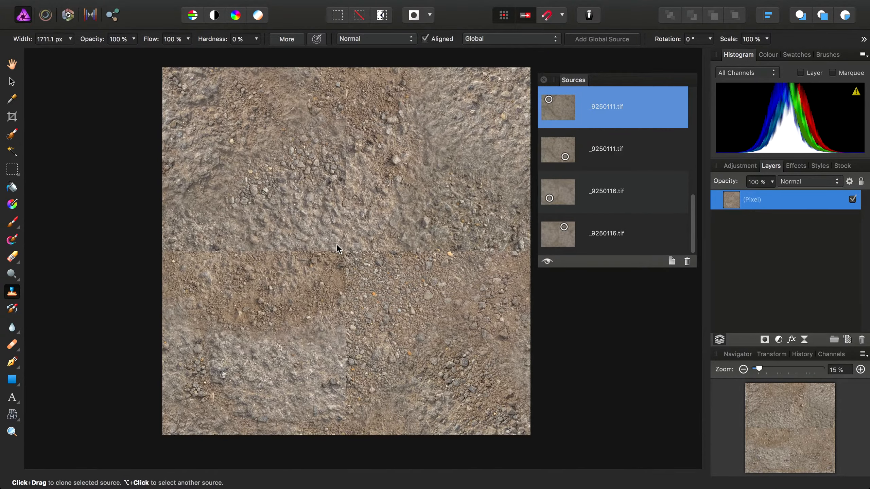
pyautogui.scroll(6, 363, 207)
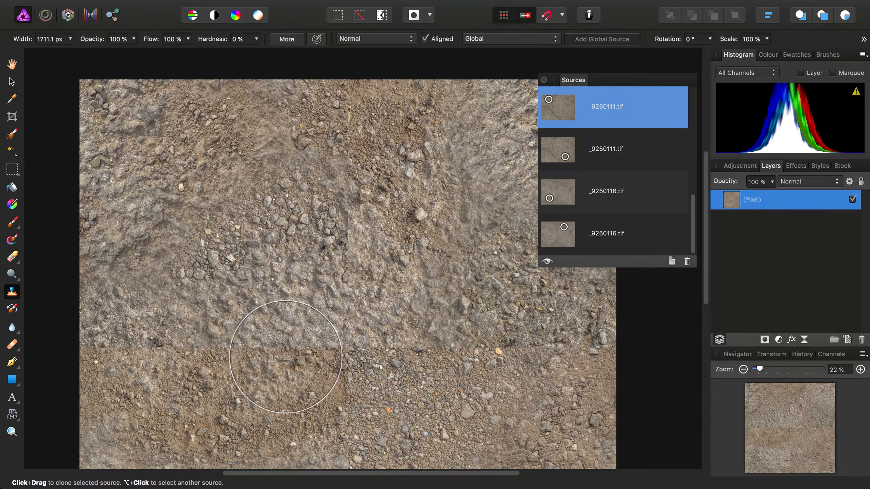
pyautogui.press('[')
pyautogui.press('[')
pyautogui.press('[')
pyautogui.press('[')
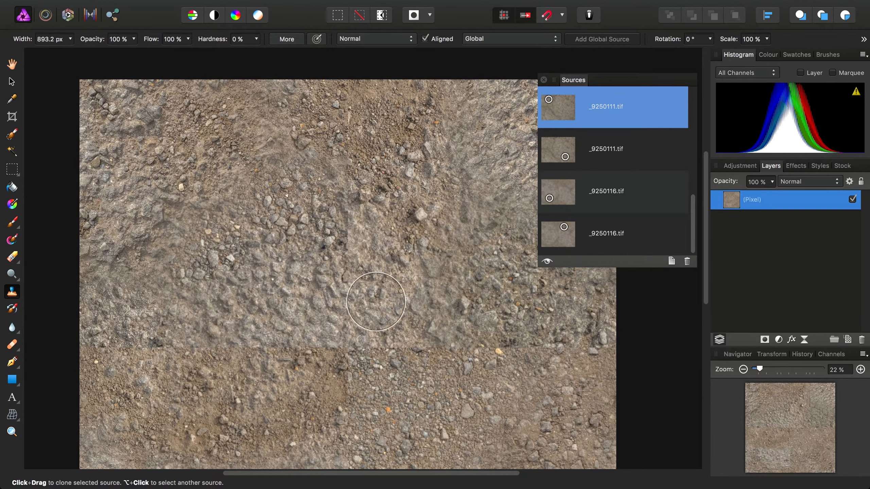
pyautogui.click(559, 159)
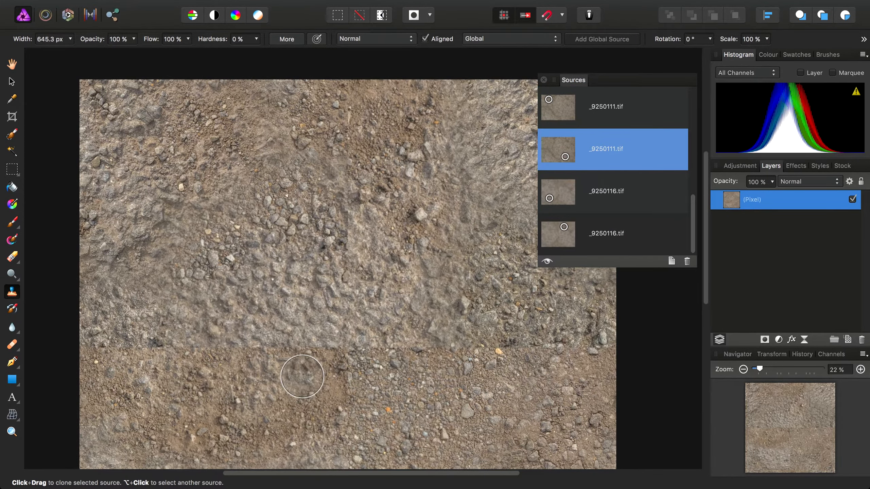
pyautogui.scroll(-5, 312, 262)
pyautogui.scroll(-3, 311, 262)
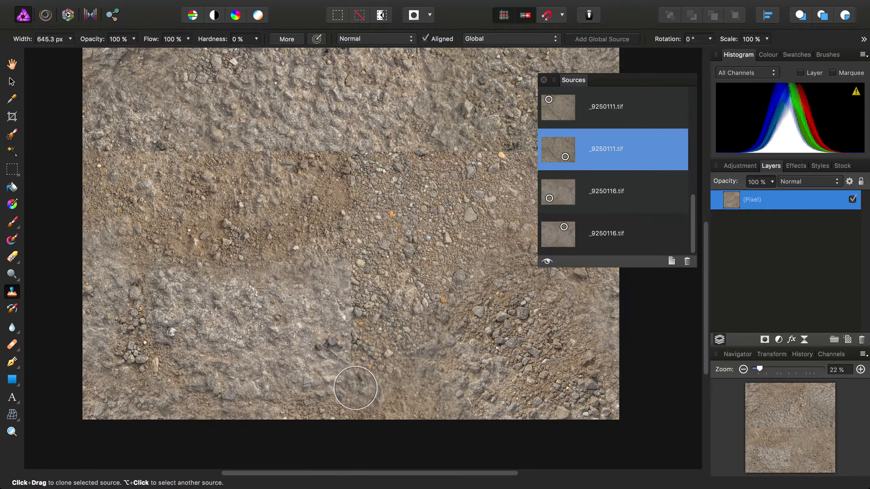
pyautogui.moveTo(344, 381)
pyautogui.mouseDown()
pyautogui.moveTo(354, 266)
pyautogui.moveTo(342, 239)
pyautogui.moveTo(348, 195)
pyautogui.mouseUp()
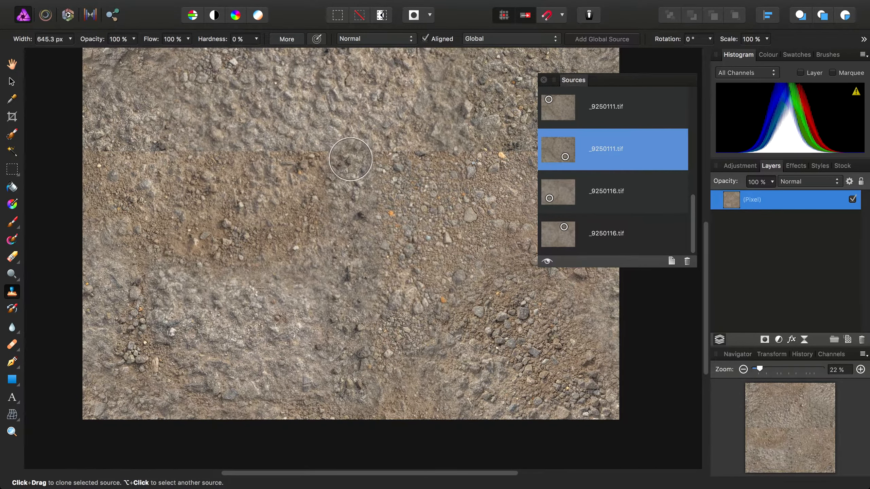
# - Clone from the _9250112.tif source sampled in its upper-right area over the right half of the horizontal seam
pyautogui.scroll(2, 389, 233)
pyautogui.scroll(5, 628, 136)
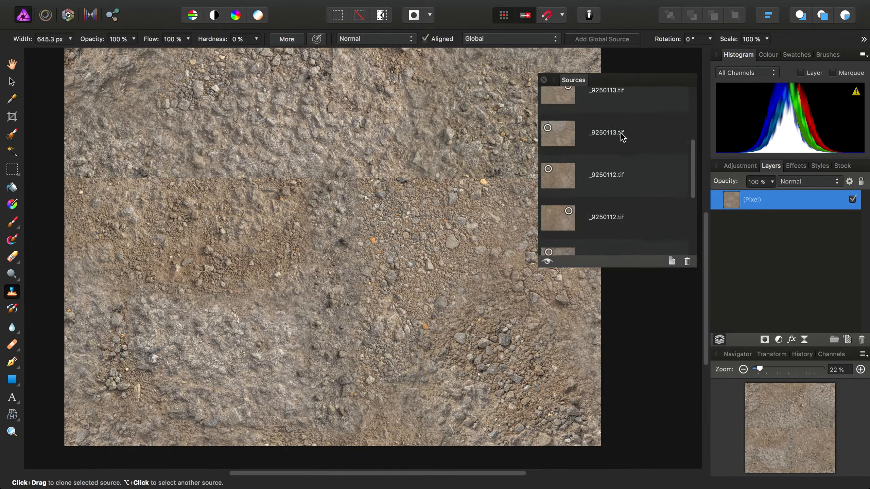
pyautogui.click(564, 233)
pyautogui.hscroll(5, 286, 233)
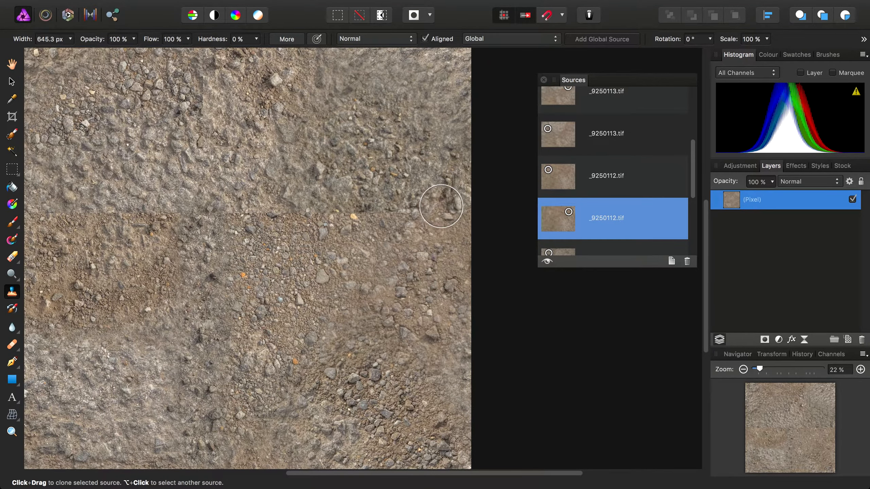
pyautogui.moveTo(441, 206)
pyautogui.mouseDown()
pyautogui.moveTo(274, 220)
pyautogui.moveTo(211, 206)
pyautogui.mouseUp()
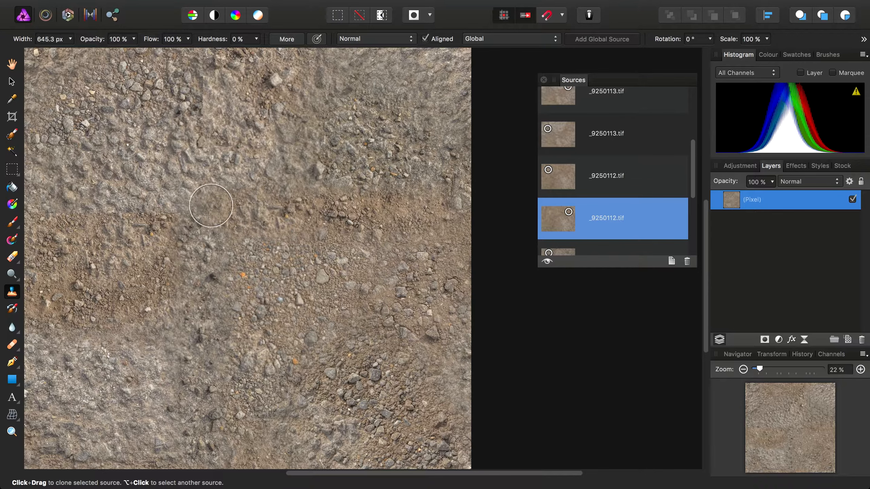
# - Clone from the _9250112.tif source sampled in its upper-left area along the upper edge of the repaired right half of the horizontal seam
pyautogui.hscroll(-3, 281, 236)
pyautogui.click(557, 177)
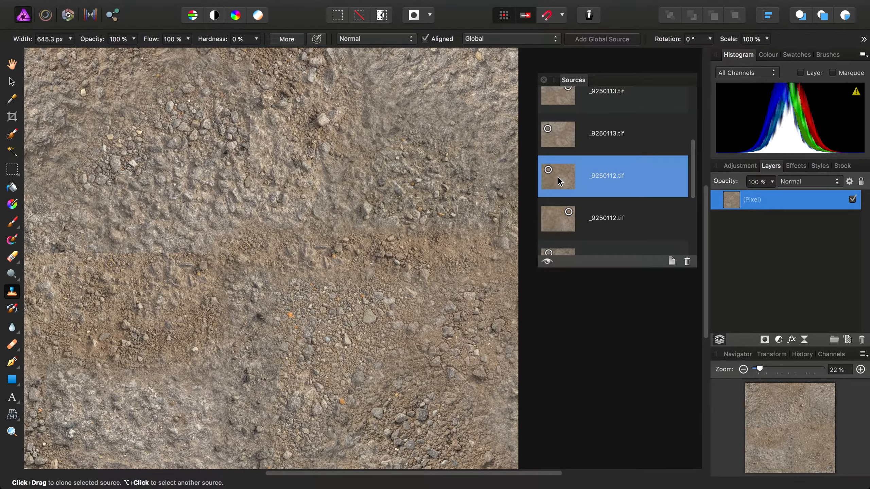
pyautogui.moveTo(274, 224); pyautogui.dragTo(468, 226)
# - Clone from the _9250113.tif source sampled in its upper-left area over the left half of the horizontal seam
pyautogui.hscroll(-4, 305, 281)
pyautogui.scroll(1, 568, 164)
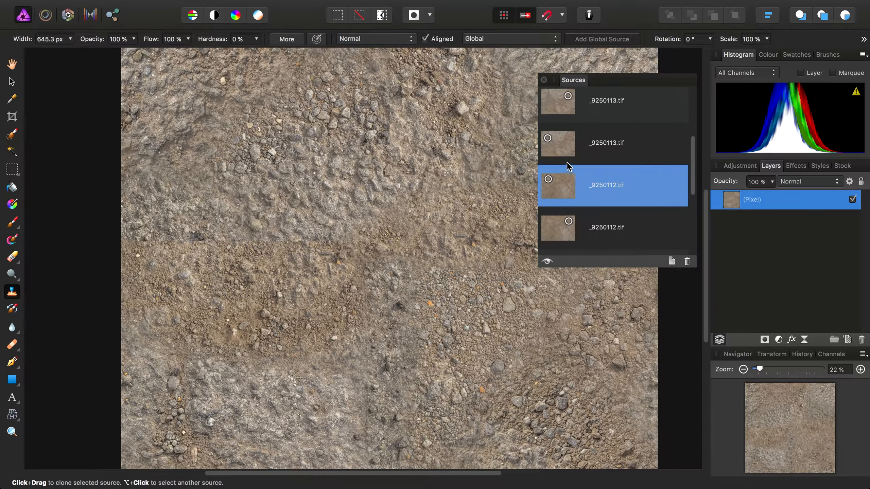
pyautogui.click(559, 146)
pyautogui.hscroll(1, 209, 220)
pyautogui.moveTo(186, 228)
pyautogui.mouseDown()
pyautogui.moveTo(150, 231)
pyautogui.moveTo(135, 246)
pyautogui.moveTo(176, 240)
pyautogui.moveTo(186, 251)
pyautogui.moveTo(258, 241)
pyautogui.moveTo(301, 249)
pyautogui.moveTo(380, 231)
pyautogui.moveTo(387, 244)
pyautogui.moveTo(397, 228)
pyautogui.mouseUp()
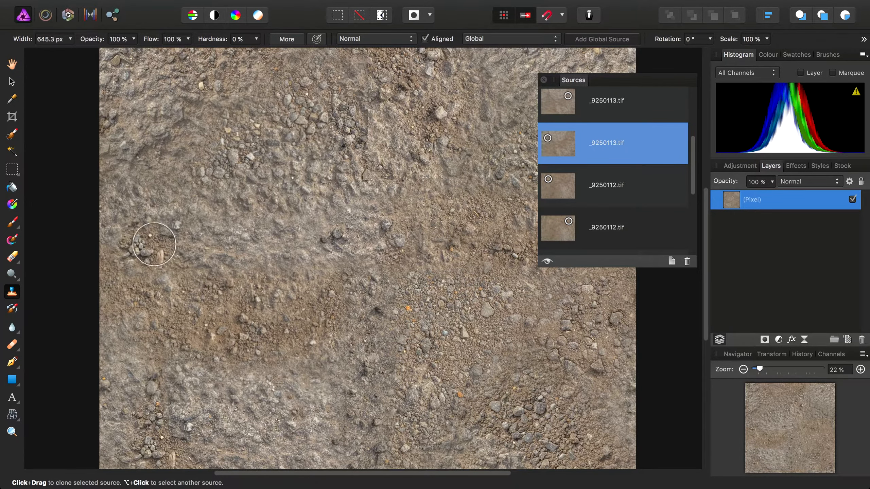
# - Clone from the _9250115.tif source over the upper half of the vertical seam
pyautogui.scroll(1, 630, 189)
pyautogui.click(560, 120)
pyautogui.scroll(2, 328, 169)
pyautogui.hscroll(1, 328, 169)
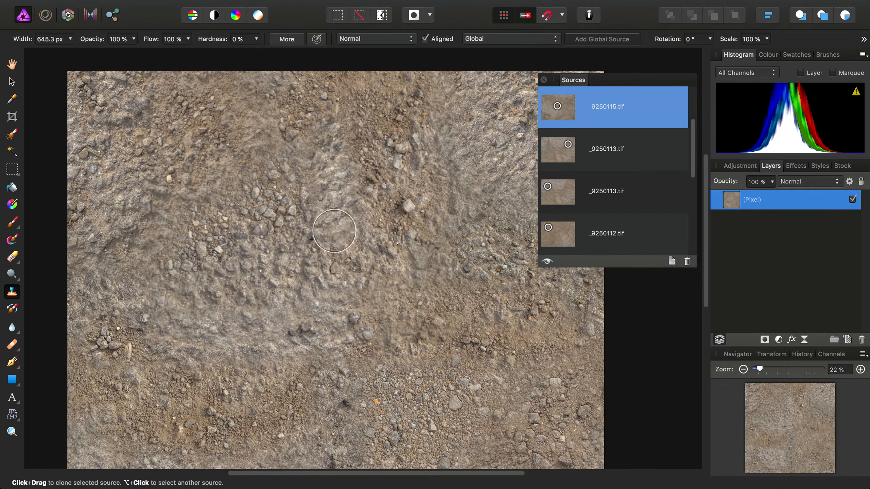
# - Clone from the two _9250114.tif sources over the vertical seam between the canvas centre and its upper edge
pyautogui.scroll(2, 616, 173)
pyautogui.click(564, 111)
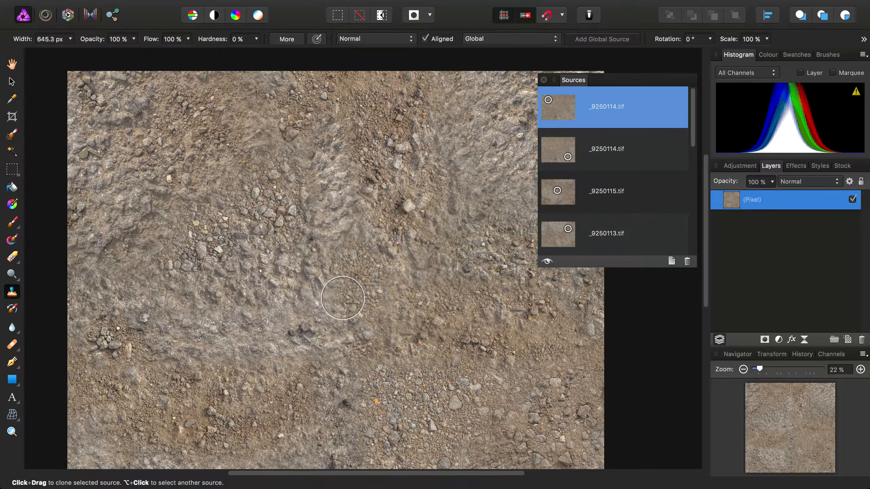
pyautogui.click(557, 151)
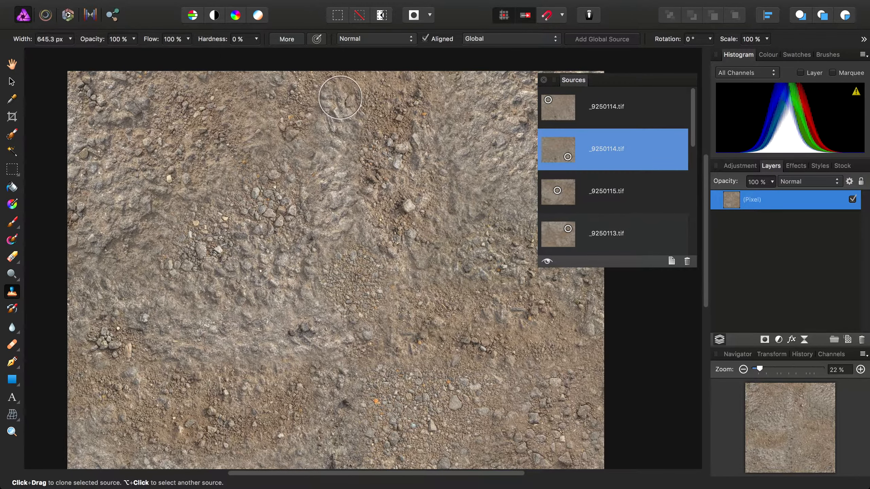
# - Enlarge the Clone Brush width to 981.5 px and clone the upper-right _9250113.tif source over the lower half of the vertical seam
pyautogui.scroll(-5, 342, 100)
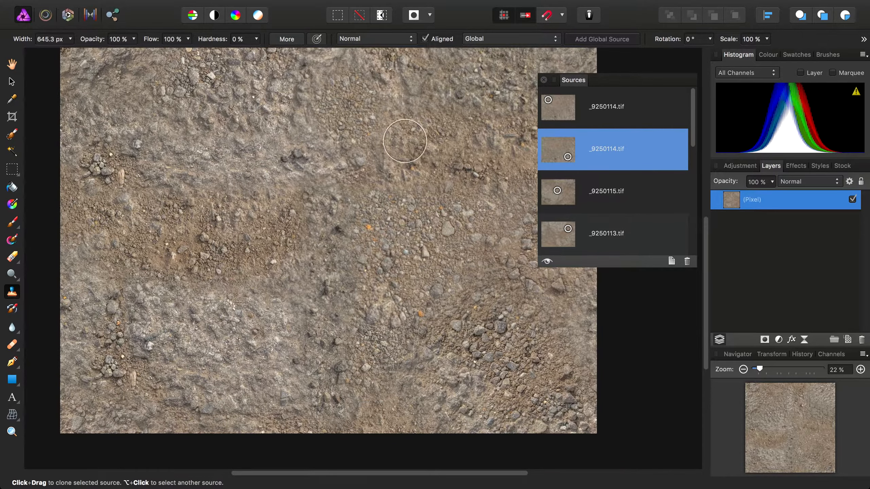
pyautogui.scroll(-1, 613, 181)
pyautogui.scroll(-2, 612, 182)
pyautogui.click(559, 127)
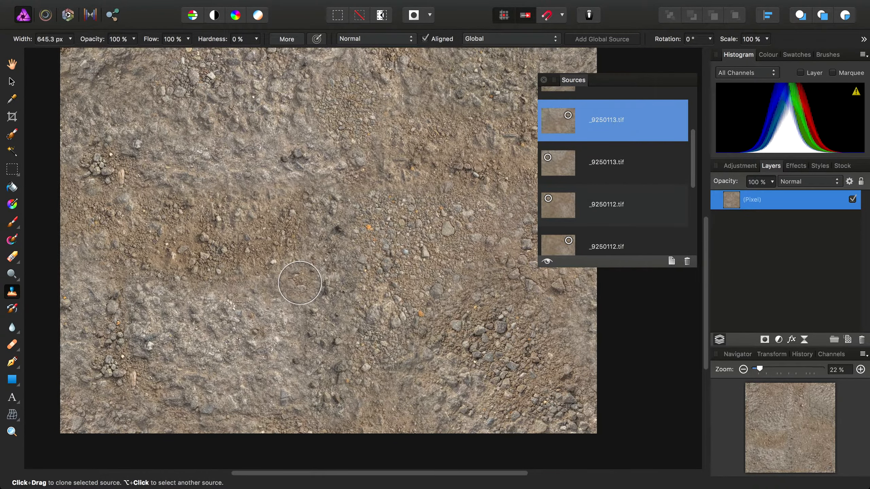
pyautogui.press(']')
pyautogui.press(']')
pyautogui.moveTo(309, 271)
pyautogui.mouseDown()
pyautogui.moveTo(325, 218)
pyautogui.moveTo(319, 227)
pyautogui.moveTo(335, 222)
pyautogui.moveTo(346, 266)
pyautogui.moveTo(335, 291)
pyautogui.moveTo(359, 335)
pyautogui.moveTo(340, 328)
pyautogui.moveTo(346, 344)
pyautogui.moveTo(369, 353)
pyautogui.moveTo(355, 379)
pyautogui.mouseUp()
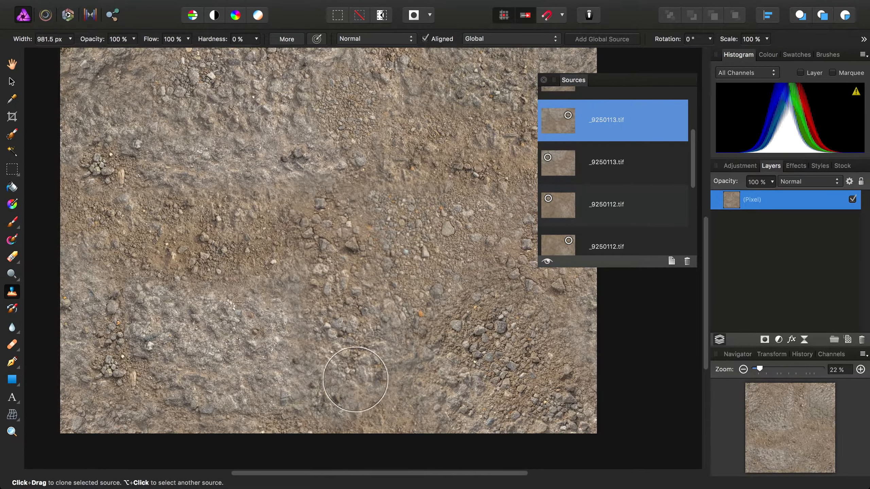
# - Clone from the _9250113.tif source sampled in its upper-left area over the upper half of the vertical seam
pyautogui.click(575, 173)
pyautogui.scroll(8, 382, 272)
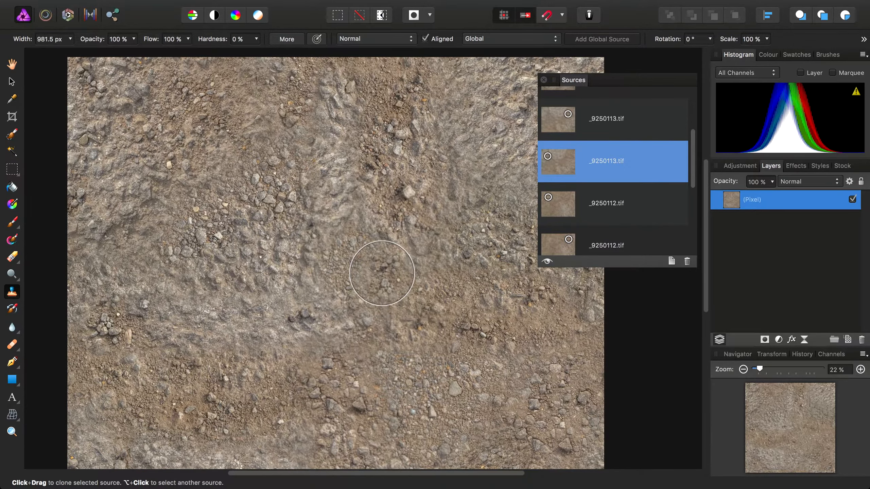
pyautogui.moveTo(342, 112)
pyautogui.mouseDown()
pyautogui.moveTo(325, 122)
pyautogui.moveTo(360, 151)
pyautogui.moveTo(324, 160)
pyautogui.moveTo(328, 184)
pyautogui.moveTo(350, 208)
pyautogui.moveTo(330, 243)
pyautogui.moveTo(340, 260)
pyautogui.moveTo(331, 317)
pyautogui.moveTo(364, 324)
pyautogui.mouseUp()
# - Clone from both _9250112.tif sources over the rough patches left of the canvas centre and beside the upper vertical seam
pyautogui.click(560, 209)
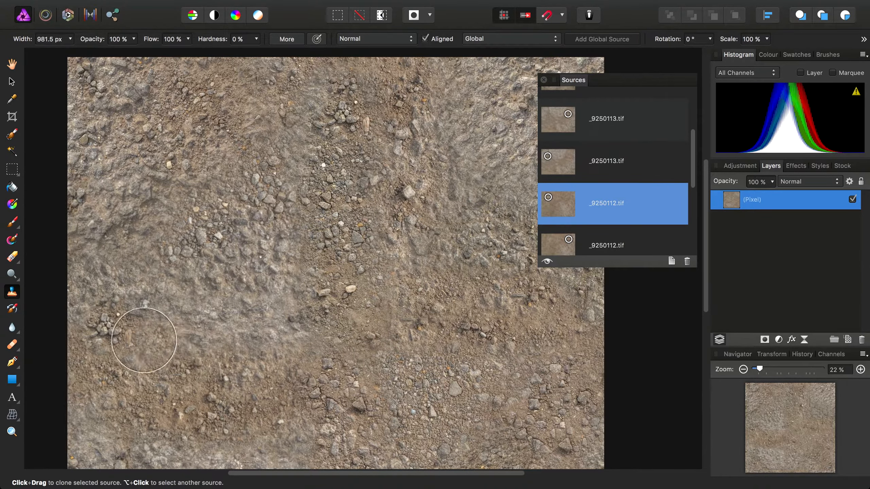
pyautogui.scroll(-5, 314, 194)
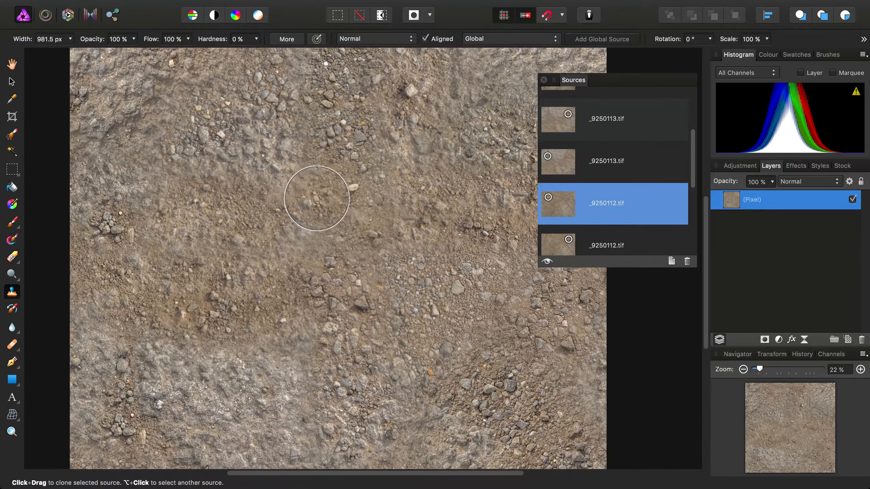
pyautogui.moveTo(316, 191); pyautogui.dragTo(313, 158)
pyautogui.scroll(-1, 314, 253)
pyautogui.moveTo(314, 253); pyautogui.dragTo(323, 365)
pyautogui.moveTo(315, 311); pyautogui.dragTo(321, 320)
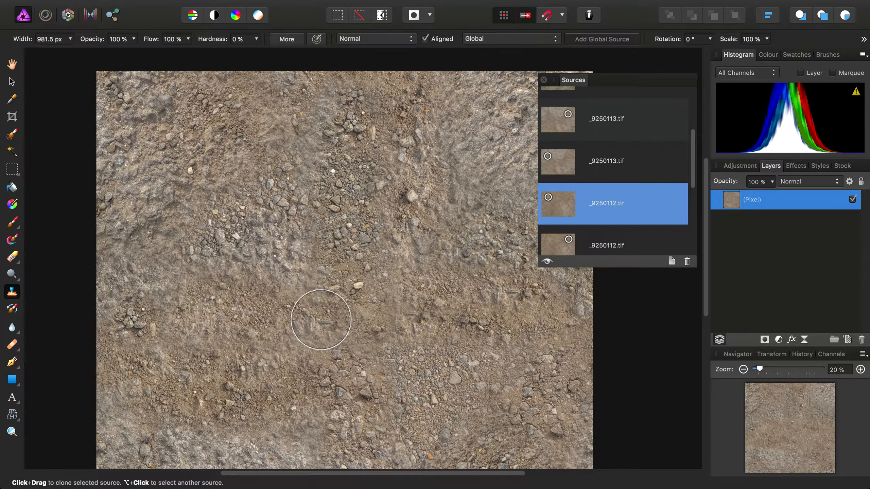
pyautogui.click(548, 245)
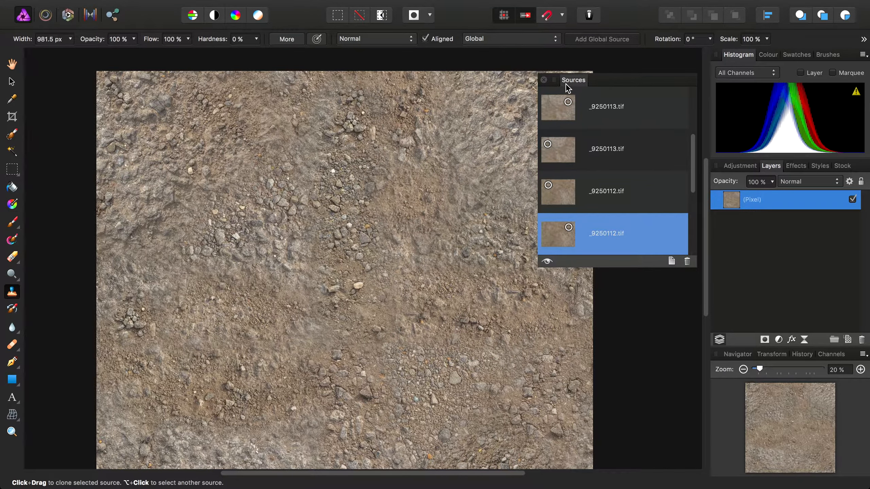
# - Preview how the texture tiles by shifting it with the Affine filter's X and Y offsets, and discard the filter
pyautogui.press('h')
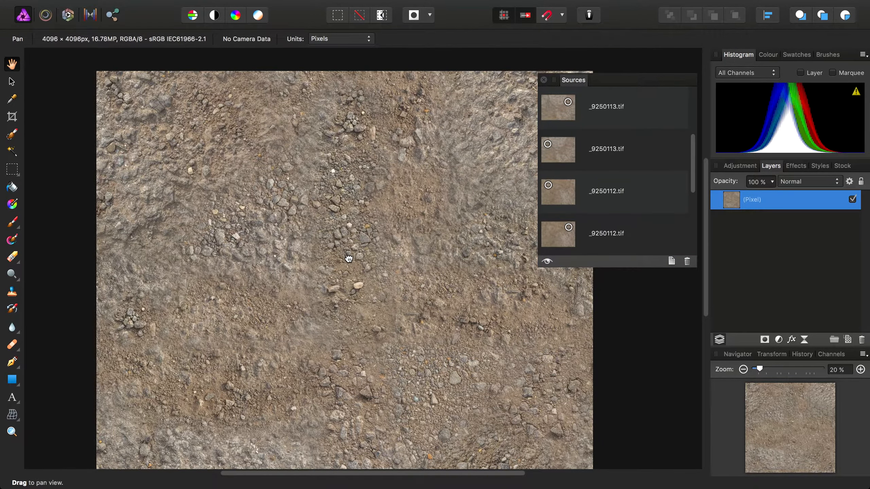
pyautogui.moveTo(349, 260); pyautogui.dragTo(357, 234)
pyautogui.scroll(-1, 357, 233)
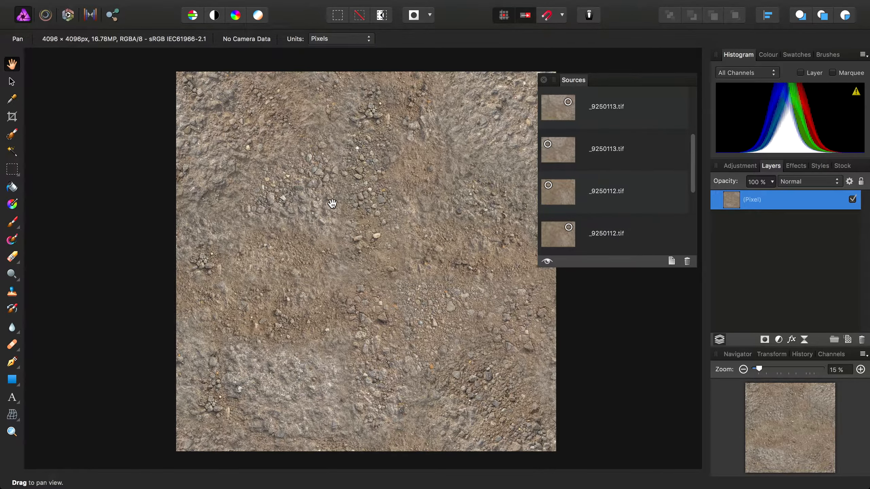
pyautogui.click(374, 7)
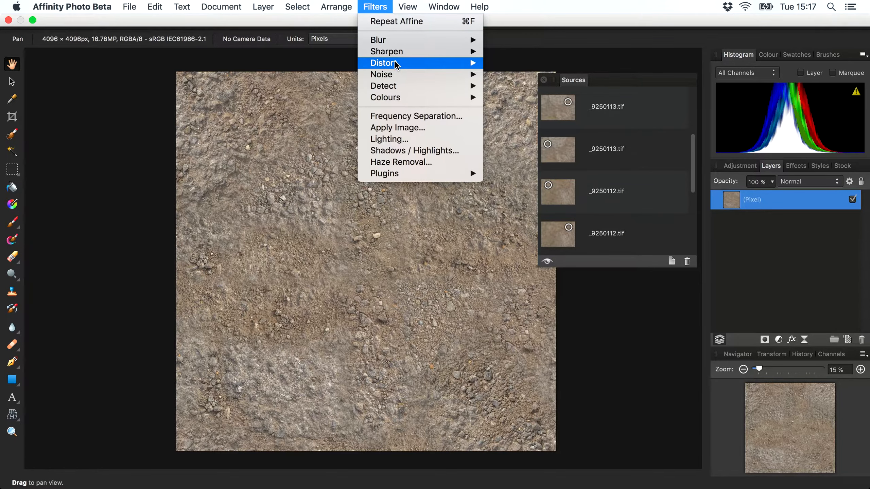
pyautogui.moveTo(395, 64)
pyautogui.click(507, 266)
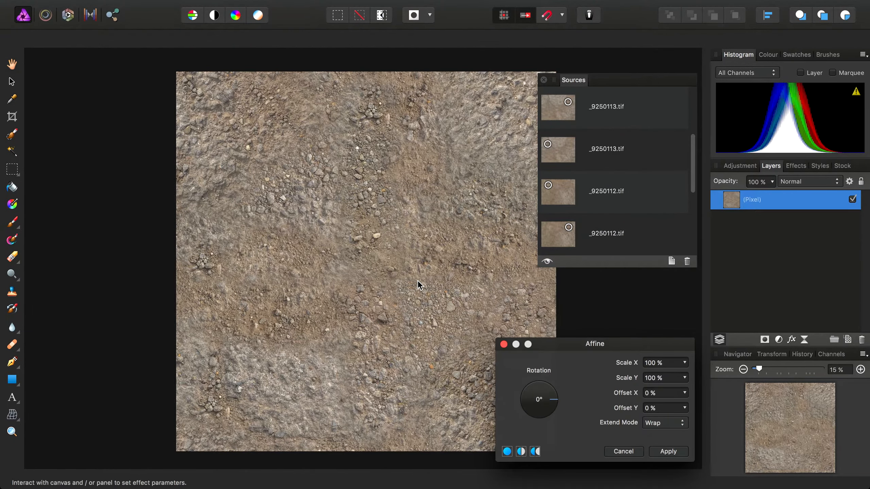
pyautogui.moveTo(643, 344); pyautogui.dragTo(665, 281)
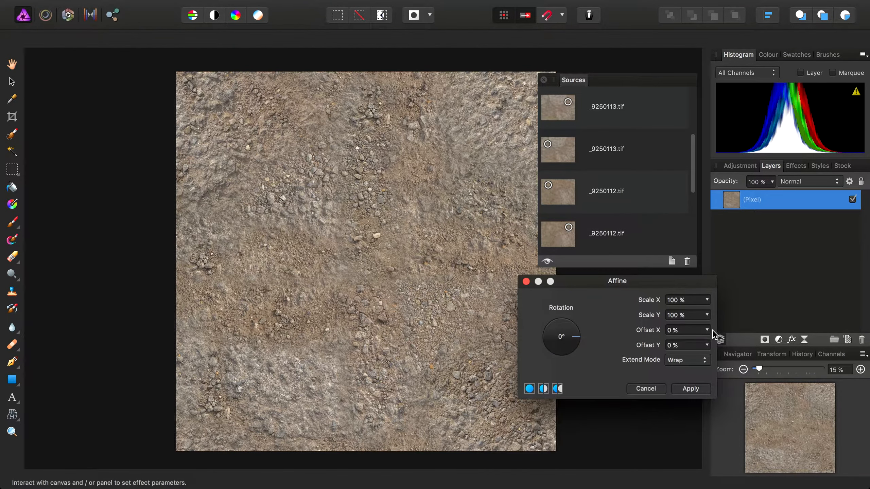
pyautogui.moveTo(712, 329); pyautogui.dragTo(737, 360)
pyautogui.click(706, 344)
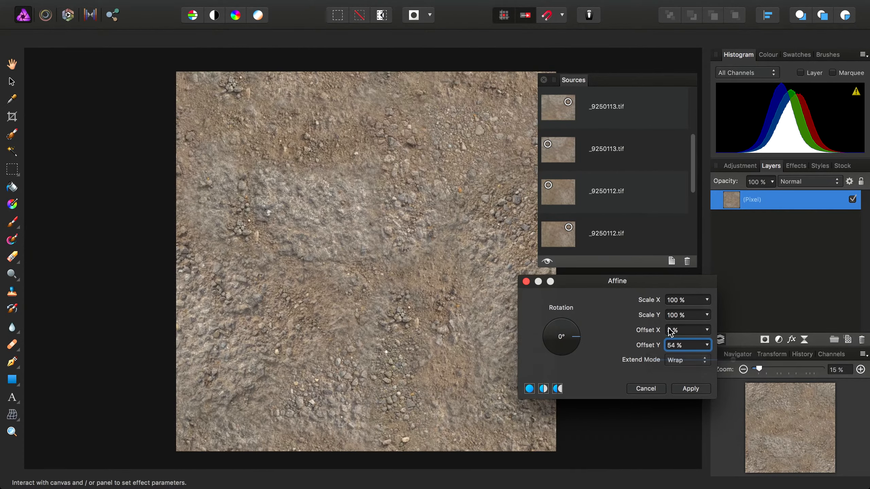
pyautogui.click(638, 383)
pyautogui.moveTo(582, 320); pyautogui.dragTo(469, 311)
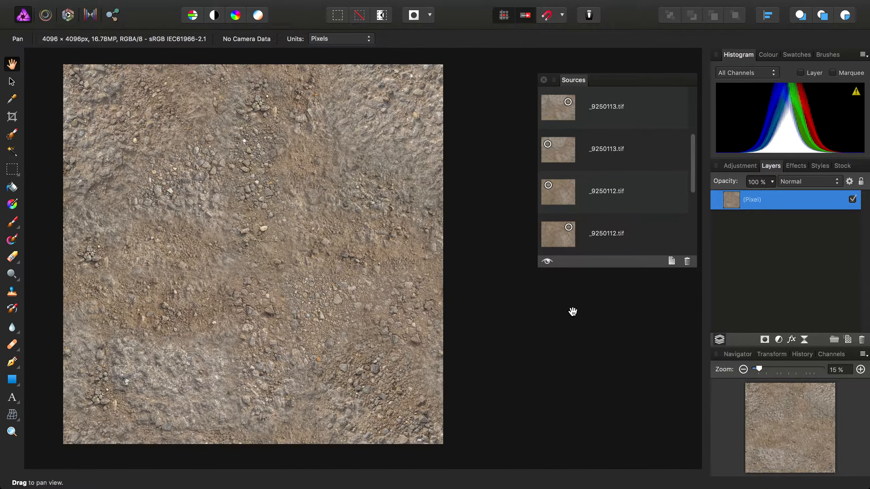